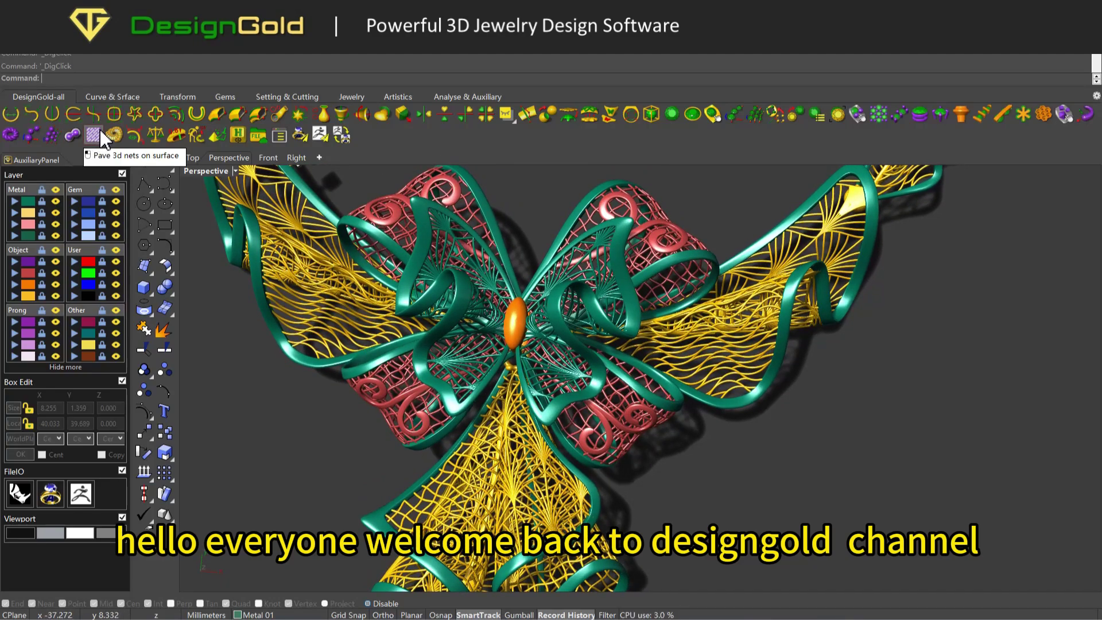
{"action": "right_click_drag", "start_coordinate": [405, 227], "coordinate": [522, 384]}
{"action": "right_click_drag", "start_coordinate": [538, 469], "coordinate": [518, 360], "text": "shift"}
{"action": "scroll", "coordinate": [529, 423], "scroll_direction": "down", "scroll_amount": 1}
{"action": "right_click_drag", "start_coordinate": [529, 424], "coordinate": [711, 315]}
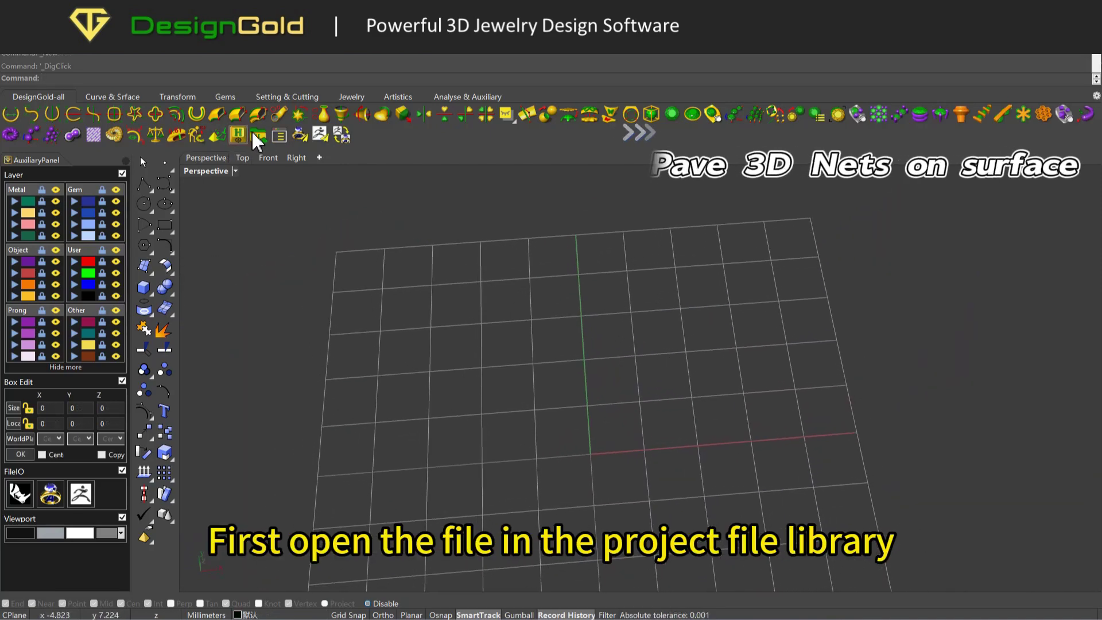
Open the CS63T-002ap6 bow model from the project library and clear the selection of the loaded objects
{"action": "left_click", "coordinate": [256, 136]}
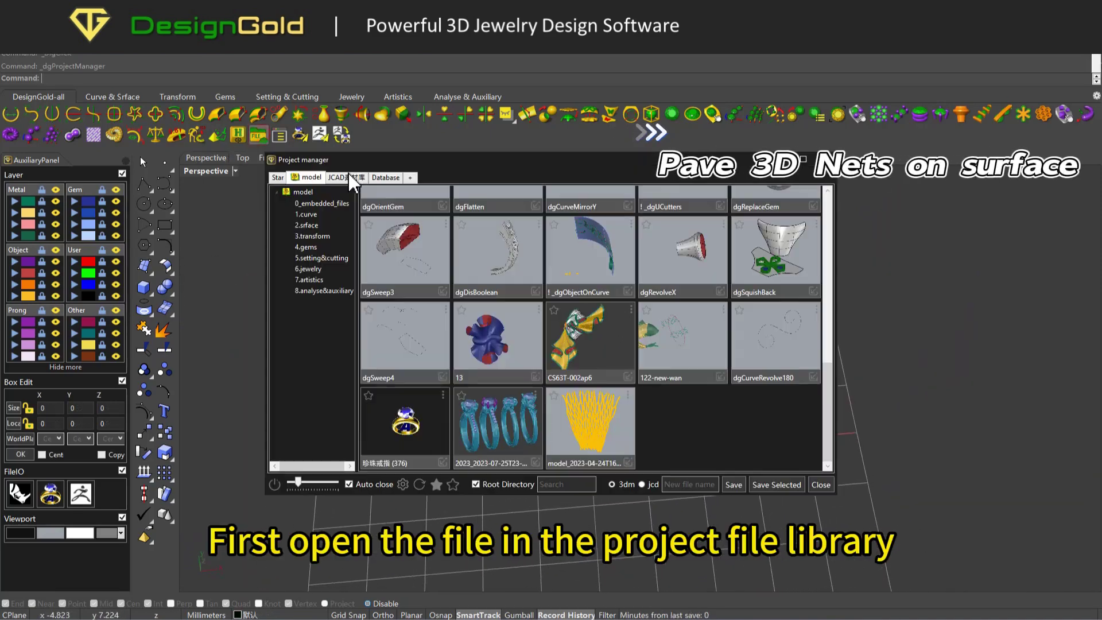
{"action": "double_click", "coordinate": [576, 343]}
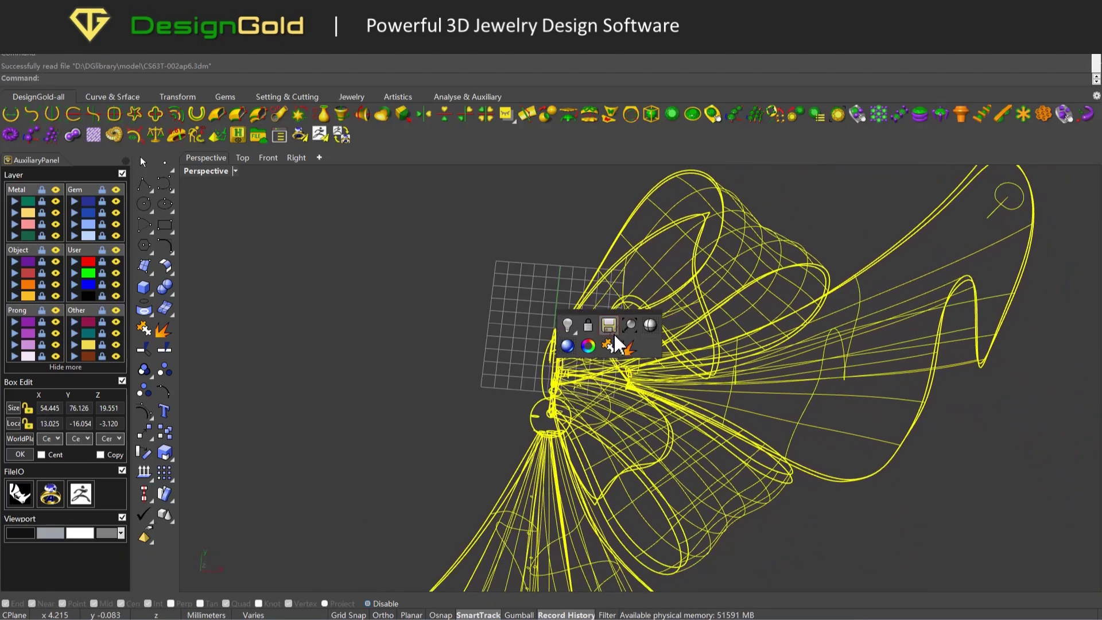
{"action": "scroll", "coordinate": [644, 330], "scroll_direction": "down", "scroll_amount": 2}
{"action": "left_click", "coordinate": [760, 480]}
Use Pave 3d nets to apply net pattern s016 from the nets library to the gold surface of the bow's upper ribbon
{"action": "right_click_drag", "start_coordinate": [725, 294], "coordinate": [715, 329], "text": "shift"}
{"action": "left_click", "coordinate": [731, 343]}
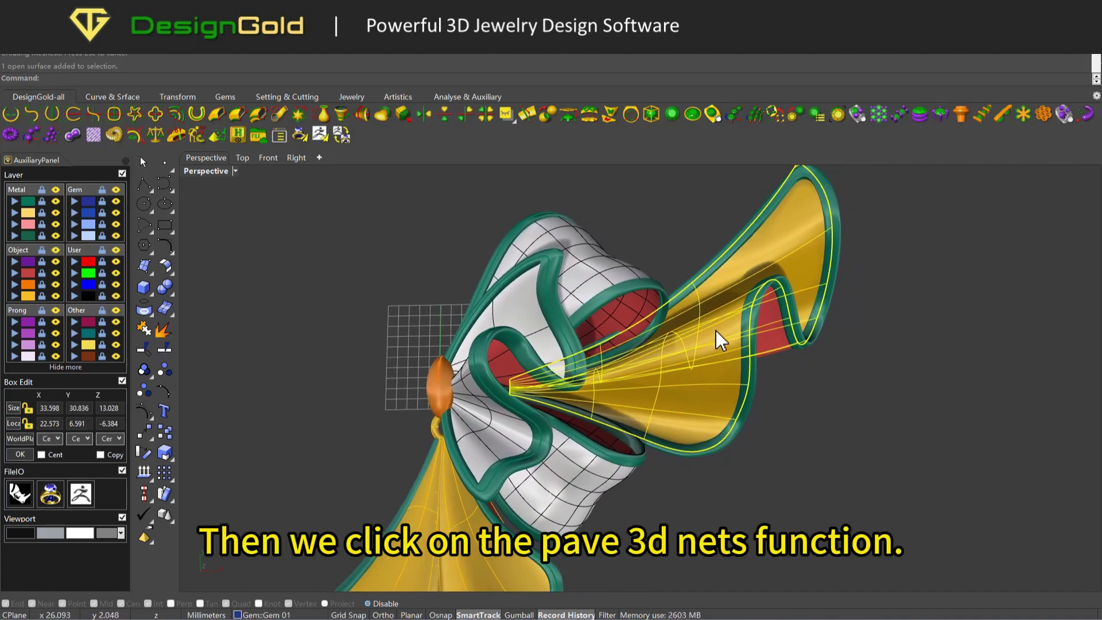
{"action": "left_click", "coordinate": [94, 135]}
{"action": "left_click_drag", "start_coordinate": [1011, 171], "coordinate": [995, 164]}
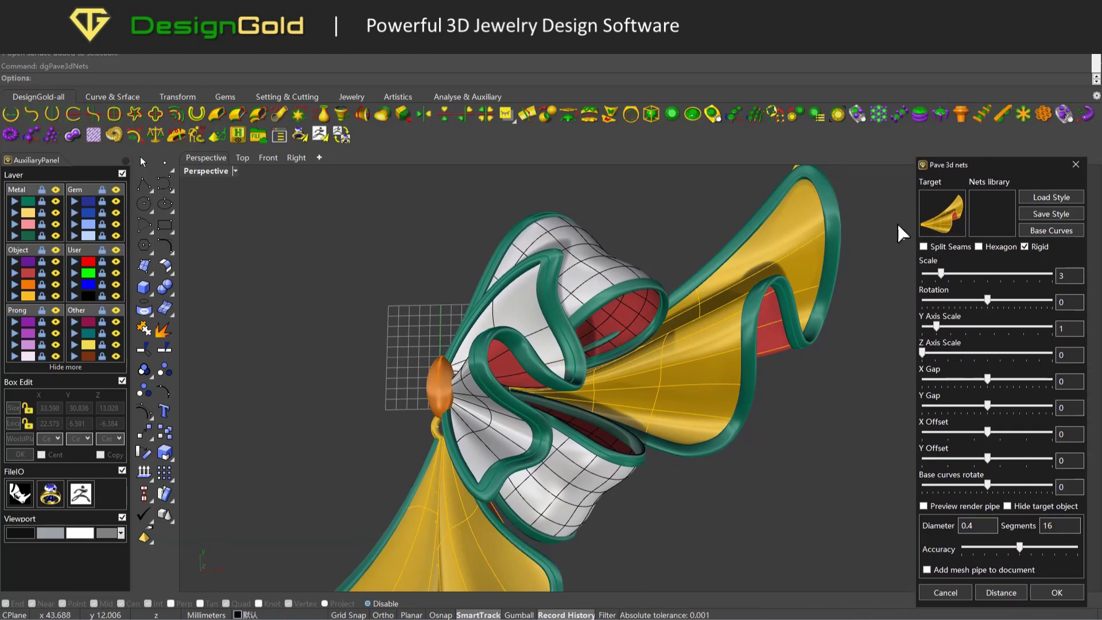
{"action": "left_click", "coordinate": [991, 209]}
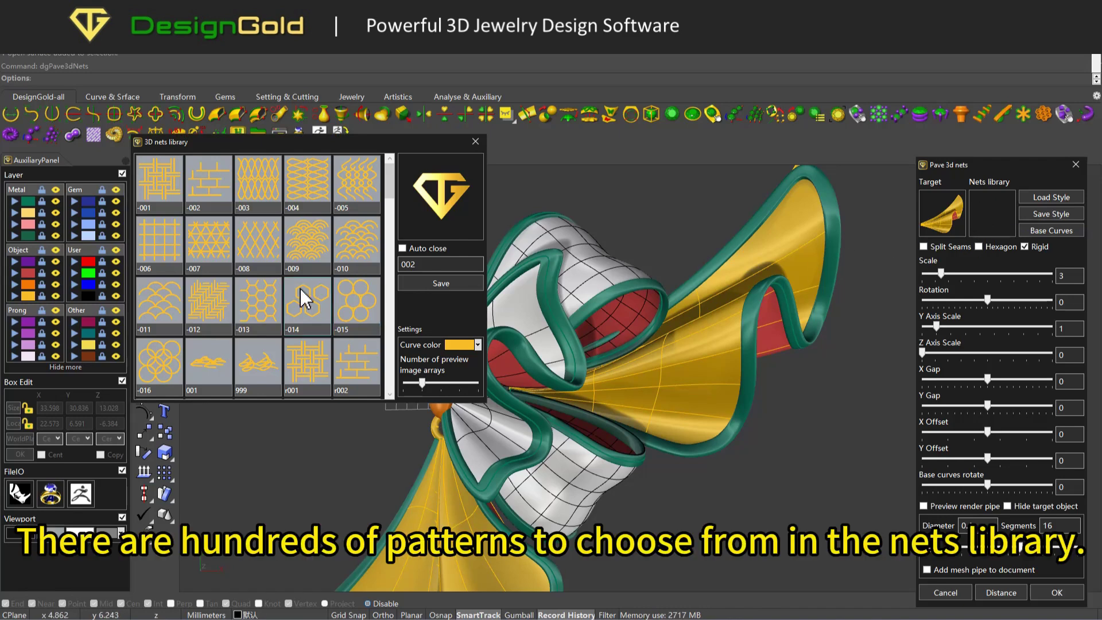
{"action": "left_click_drag", "start_coordinate": [388, 186], "coordinate": [388, 373]}
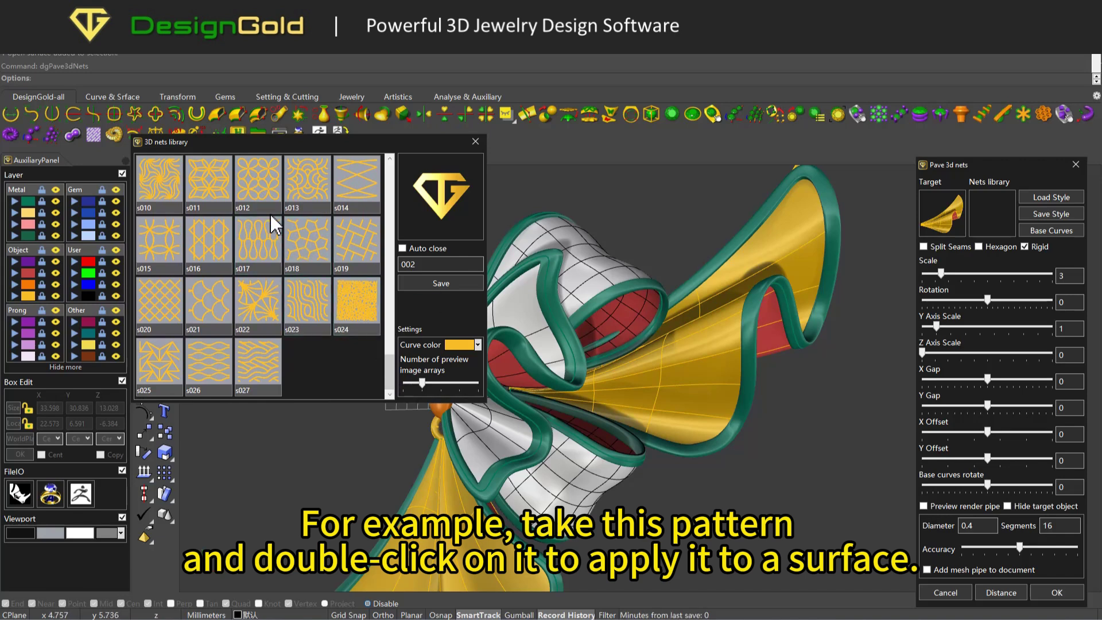
{"action": "left_click", "coordinate": [208, 242]}
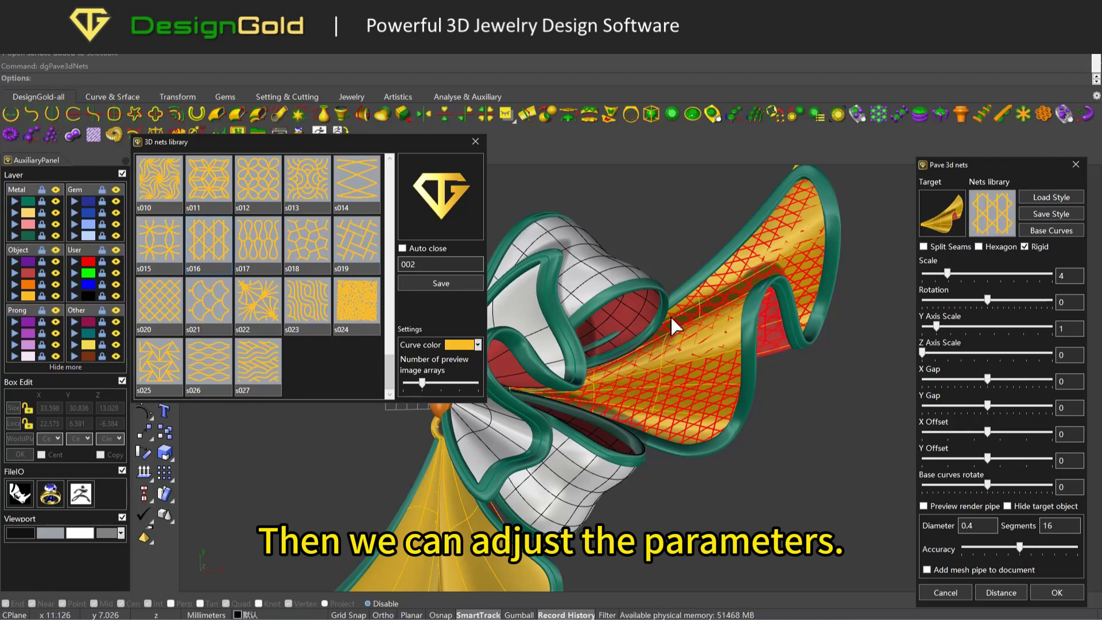
Preview the net as rendered pipes and hide the target ribbon surface
{"action": "left_click", "coordinate": [942, 509]}
{"action": "scroll", "coordinate": [718, 362], "scroll_direction": "up", "scroll_amount": 5}
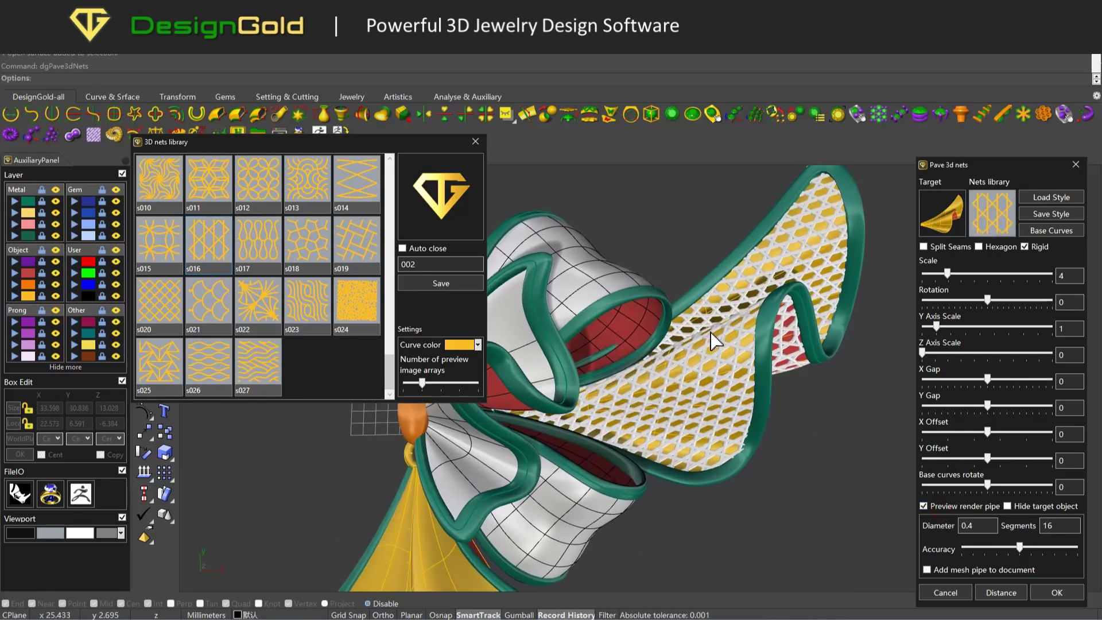
{"action": "scroll", "coordinate": [724, 363], "scroll_direction": "up", "scroll_amount": 3}
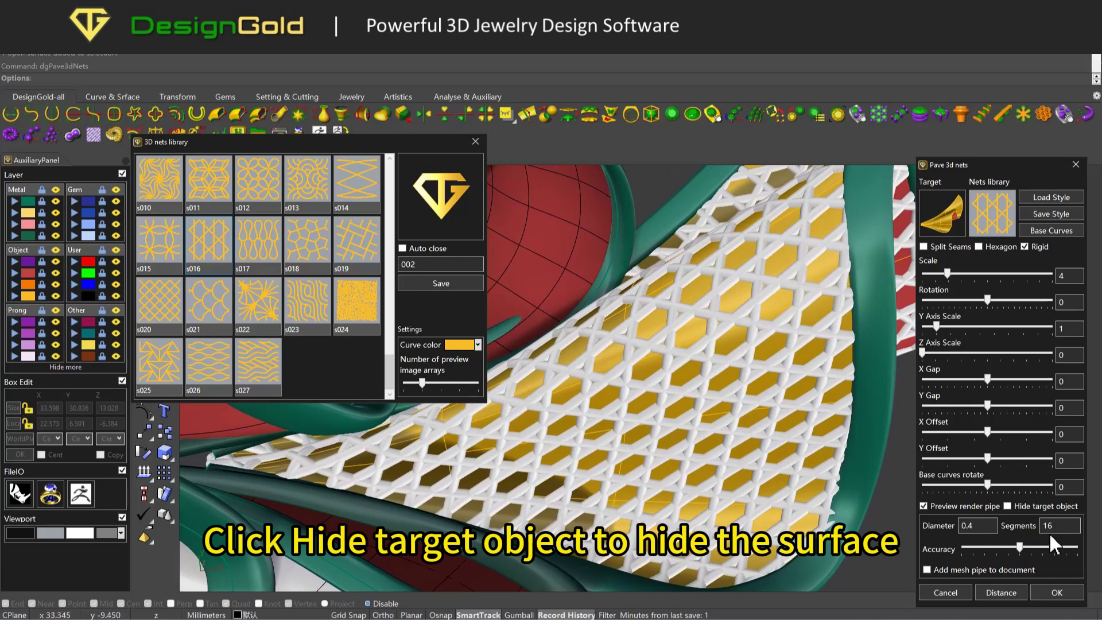
{"action": "left_click", "coordinate": [1008, 506]}
{"action": "scroll", "coordinate": [660, 337], "scroll_direction": "down", "scroll_amount": 3}
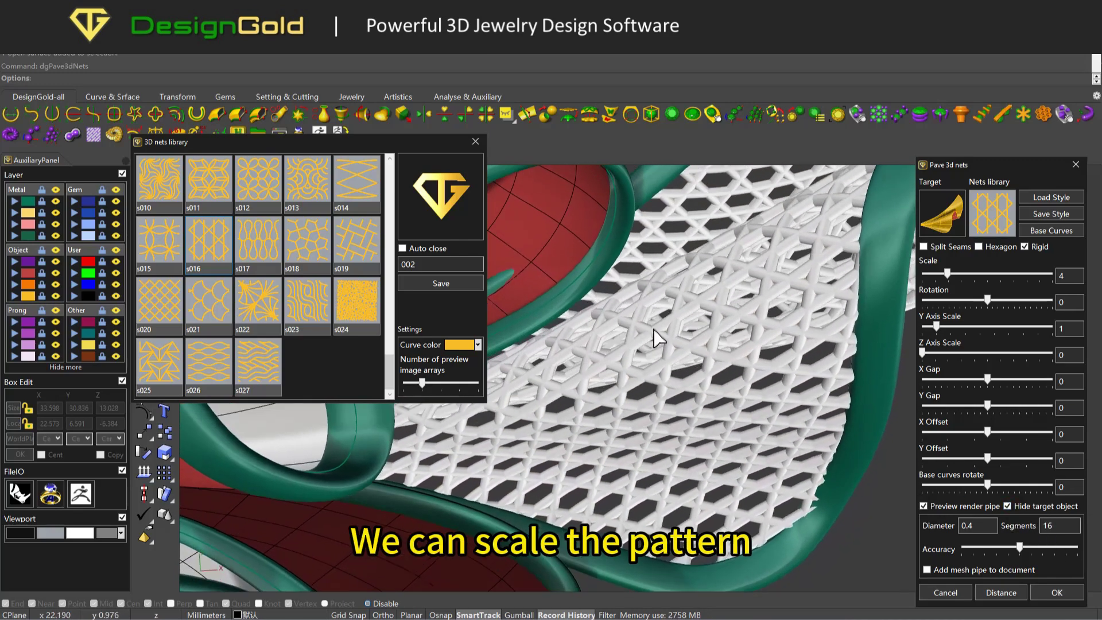
Set the net's scale to 4.9, its rotation to 25.3 and its Z axis scale to 2
{"action": "left_click", "coordinate": [956, 273]}
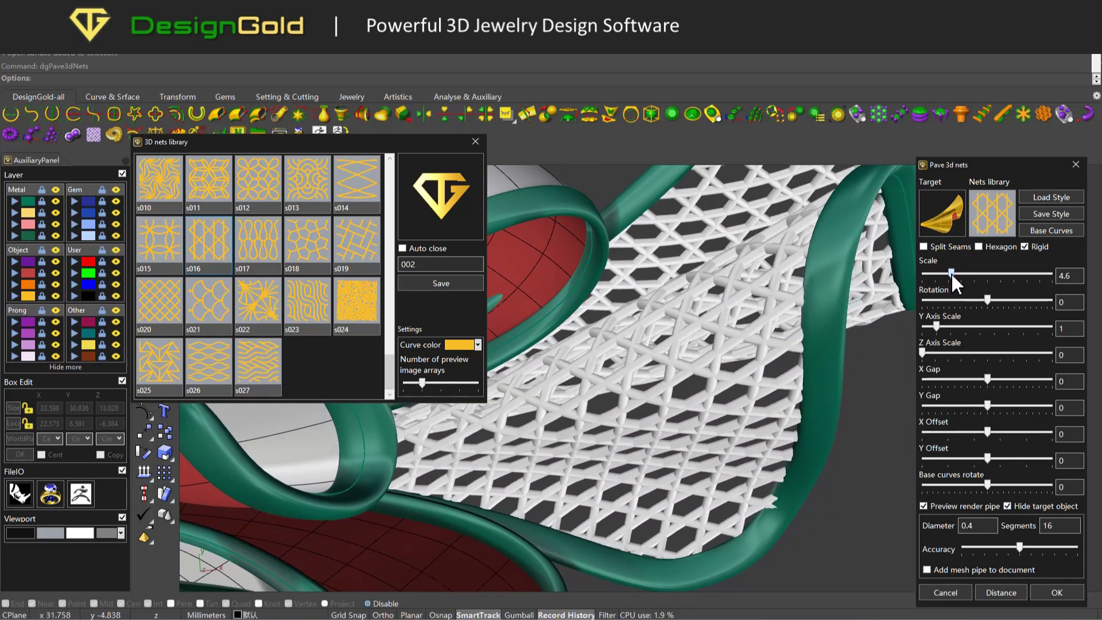
{"action": "left_click_drag", "start_coordinate": [956, 273], "coordinate": [992, 299]}
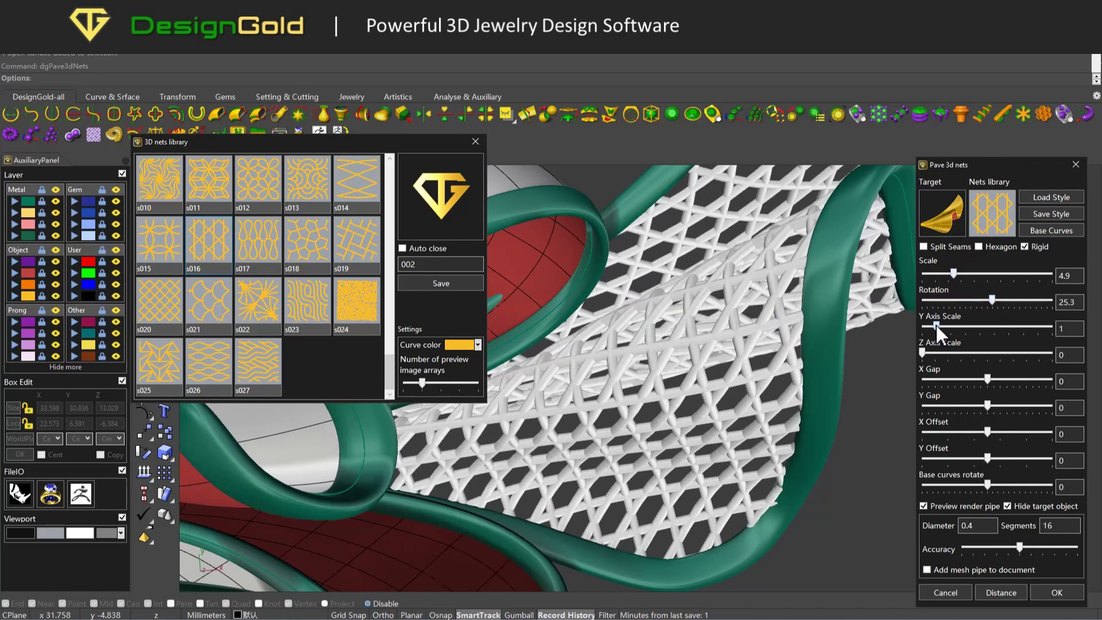
{"action": "left_click_drag", "start_coordinate": [939, 326], "coordinate": [984, 404]}
Set both the X gap and the Y gap of the net to 0
{"action": "double_click", "coordinate": [1079, 382]}
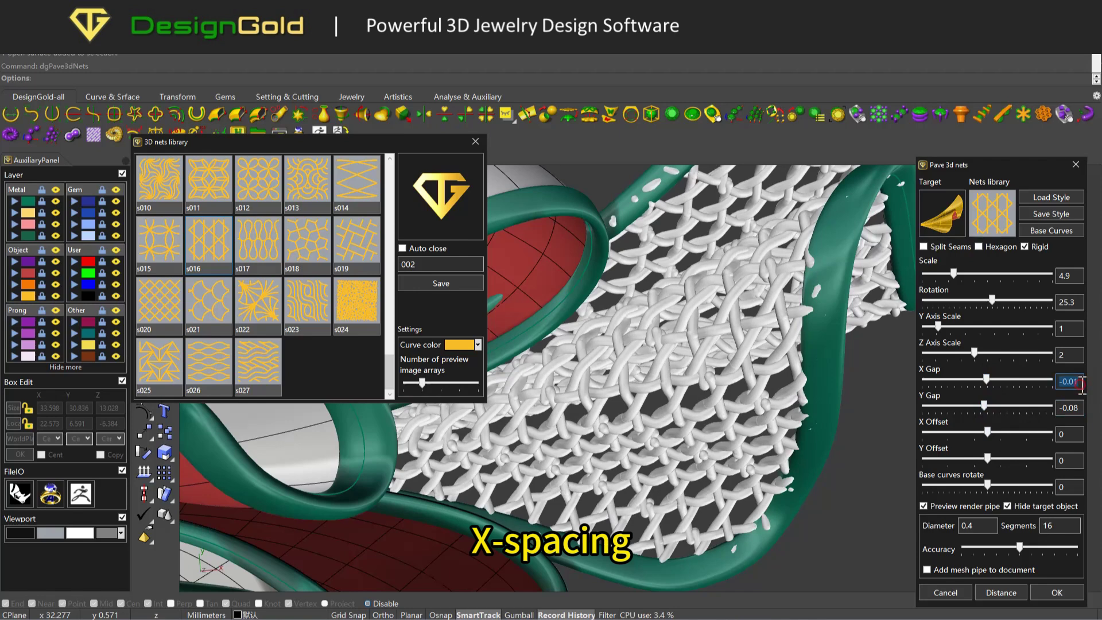
{"action": "type", "text": "0"}
{"action": "double_click", "coordinate": [1080, 408]}
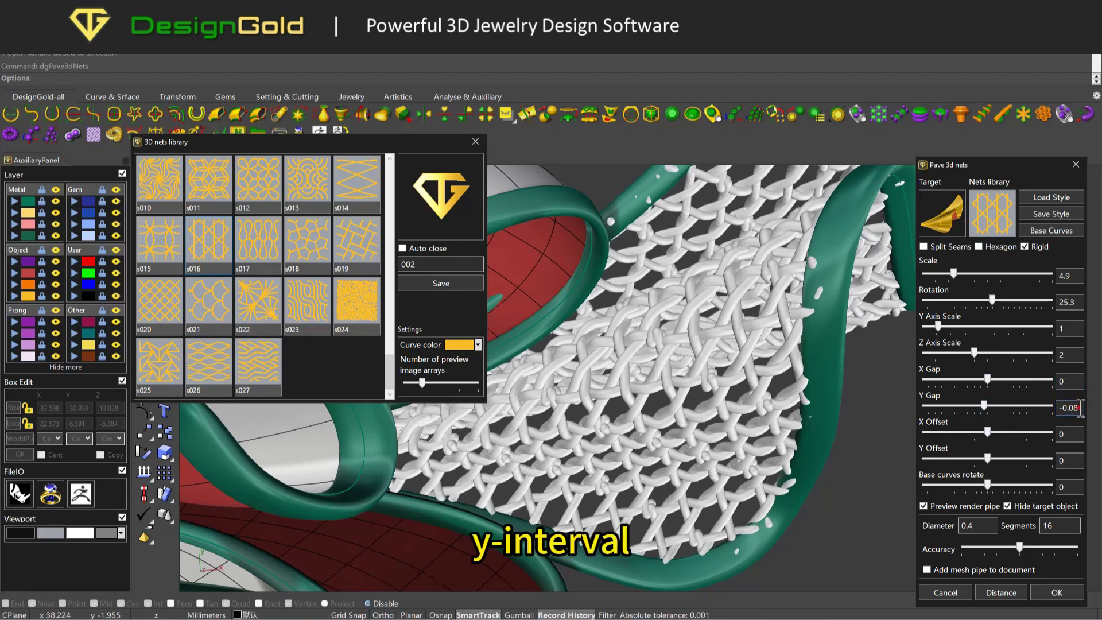
{"action": "type", "text": "0"}
Set the net's X offset to -0.29, its Y offset to -0.16 and the base curves rotation to 0
{"action": "left_click_drag", "start_coordinate": [988, 434], "coordinate": [968, 457]}
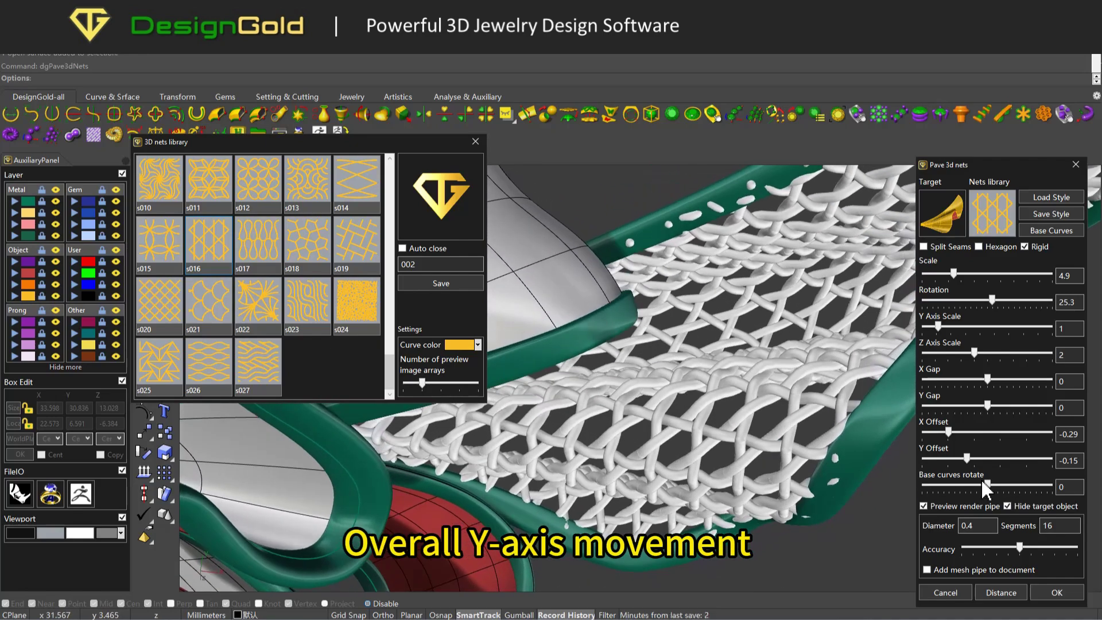
{"action": "mouse_move", "coordinate": [982, 480]}
{"action": "left_mouse_down"}
{"action": "mouse_move", "coordinate": [993, 485]}
{"action": "mouse_move", "coordinate": [978, 486]}
{"action": "left_mouse_up"}
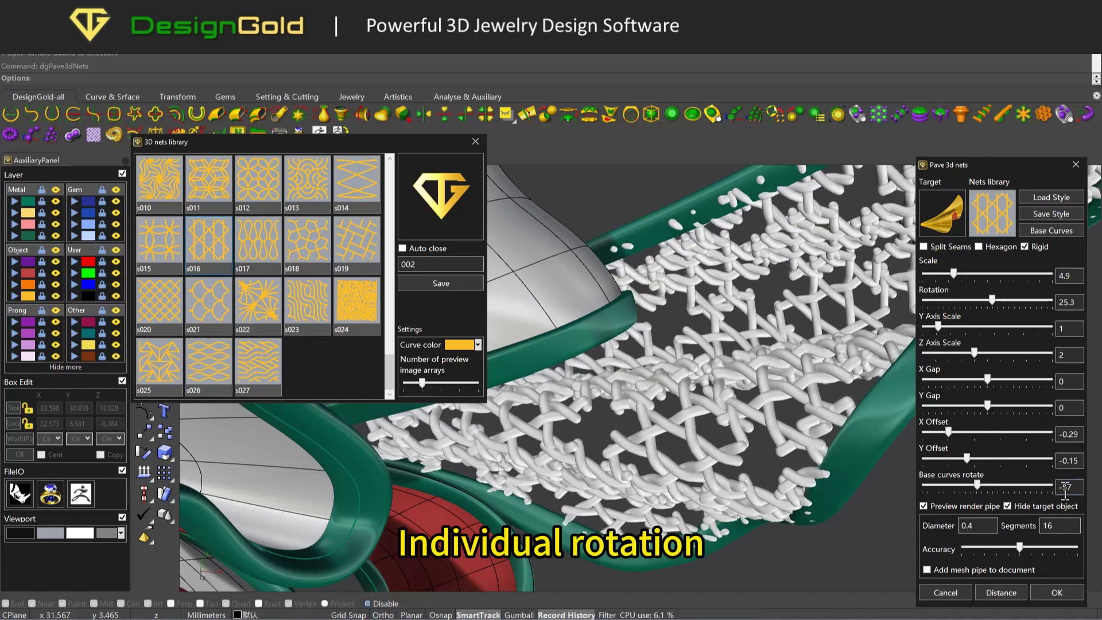
{"action": "left_click_drag", "start_coordinate": [1078, 487], "coordinate": [1041, 488]}
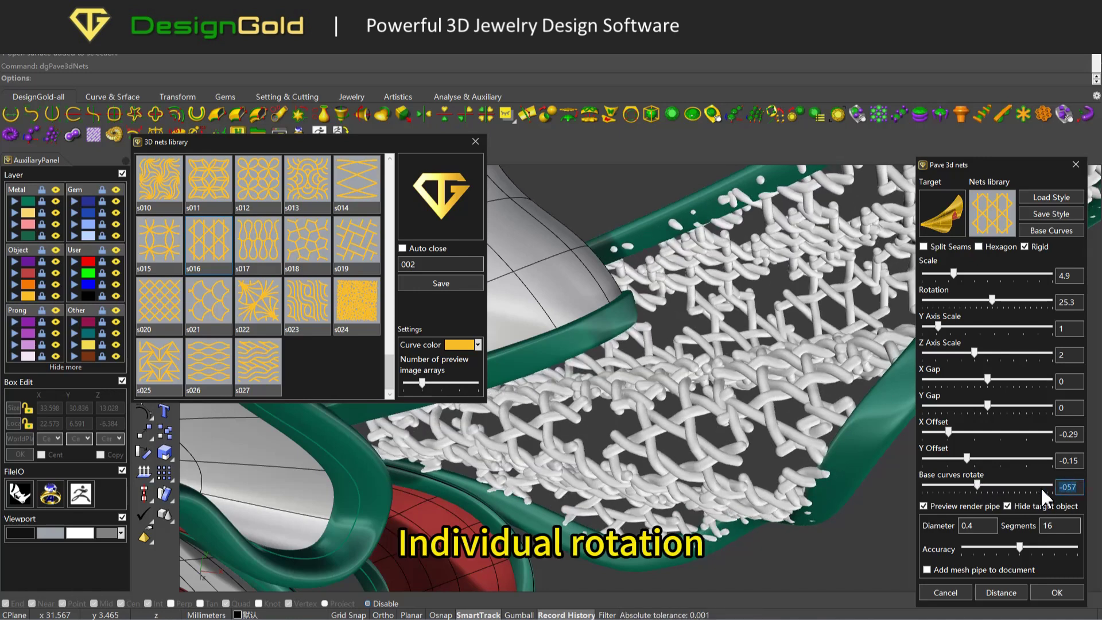
{"action": "type", "text": "0"}
{"action": "left_click_drag", "start_coordinate": [967, 458], "coordinate": [965, 458]}
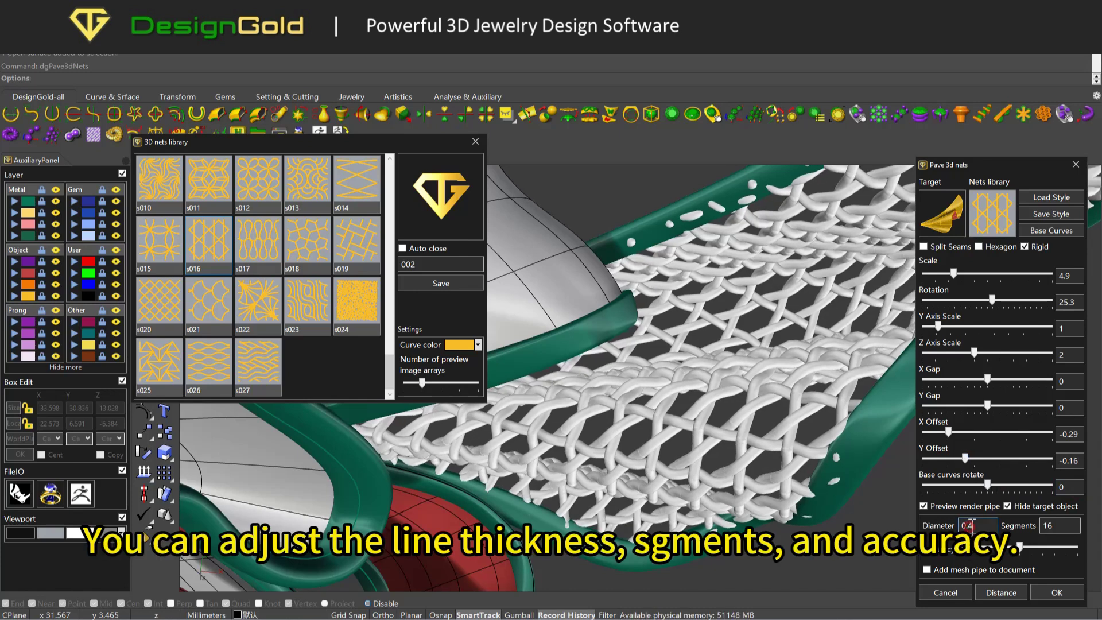
Set the net pipe diameter to 0.5 with 17 segments, raise the accuracy slightly and enable adding the mesh pipe to the document
{"action": "type", "text": "0.3"}
{"action": "key", "text": "Return"}
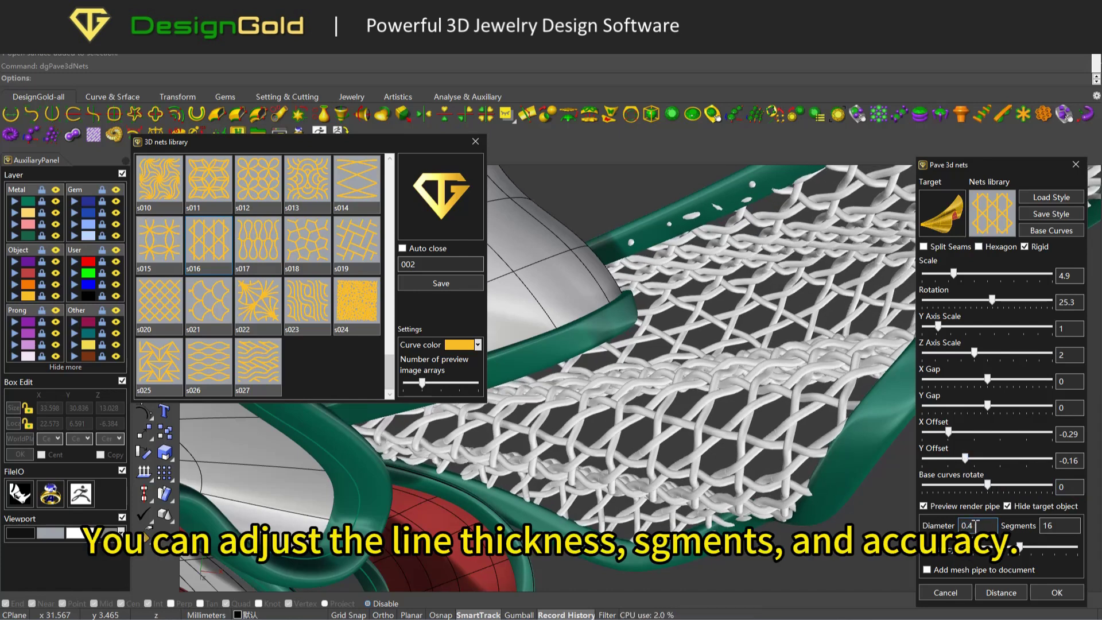
{"action": "key", "text": "BackSpace"}
{"action": "type", "text": "5"}
{"action": "key", "text": "Return"}
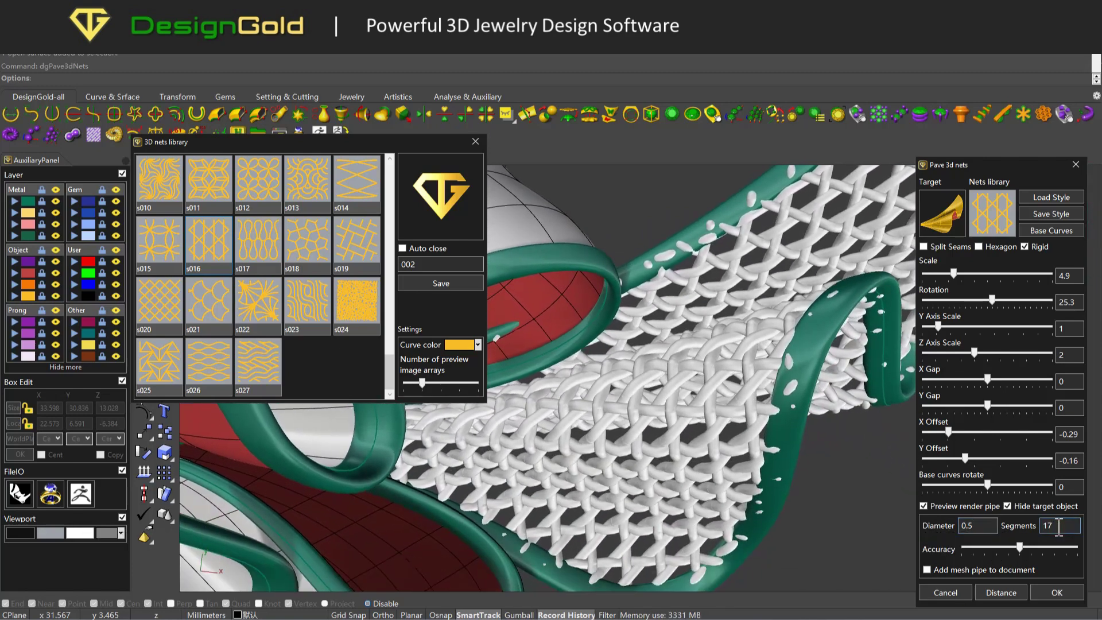
{"action": "mouse_move", "coordinate": [1020, 547]}
{"action": "left_mouse_down"}
{"action": "mouse_move", "coordinate": [1005, 547]}
{"action": "mouse_move", "coordinate": [1025, 544]}
{"action": "left_mouse_up"}
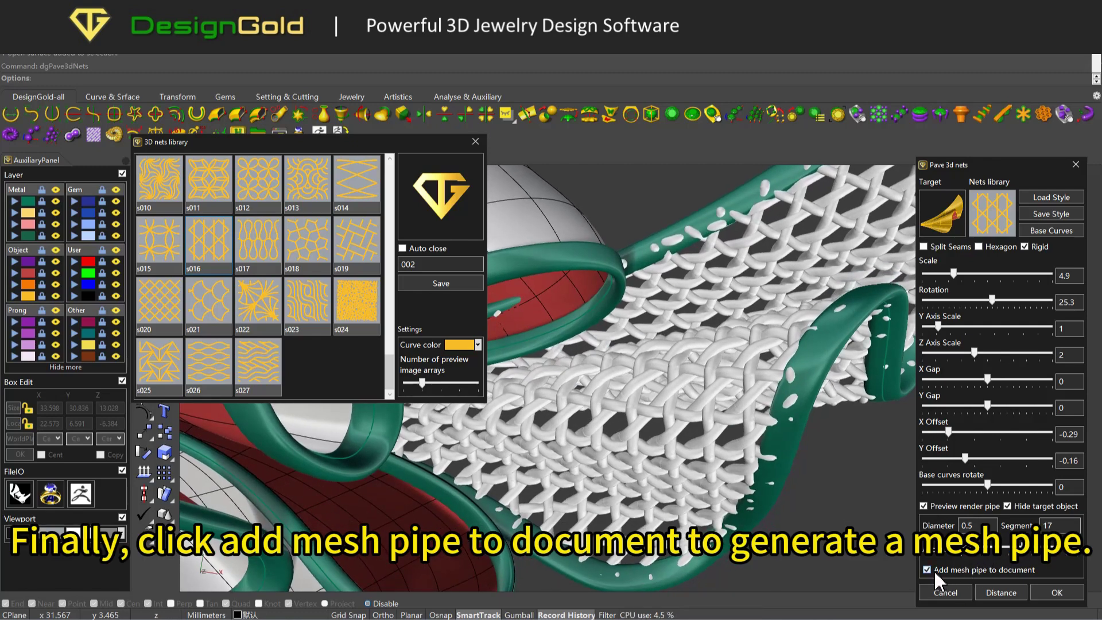
Measure the gap between the net's pipes near the ribbon's upper end and generate the net
{"action": "right_click_drag", "start_coordinate": [741, 471], "coordinate": [790, 466]}
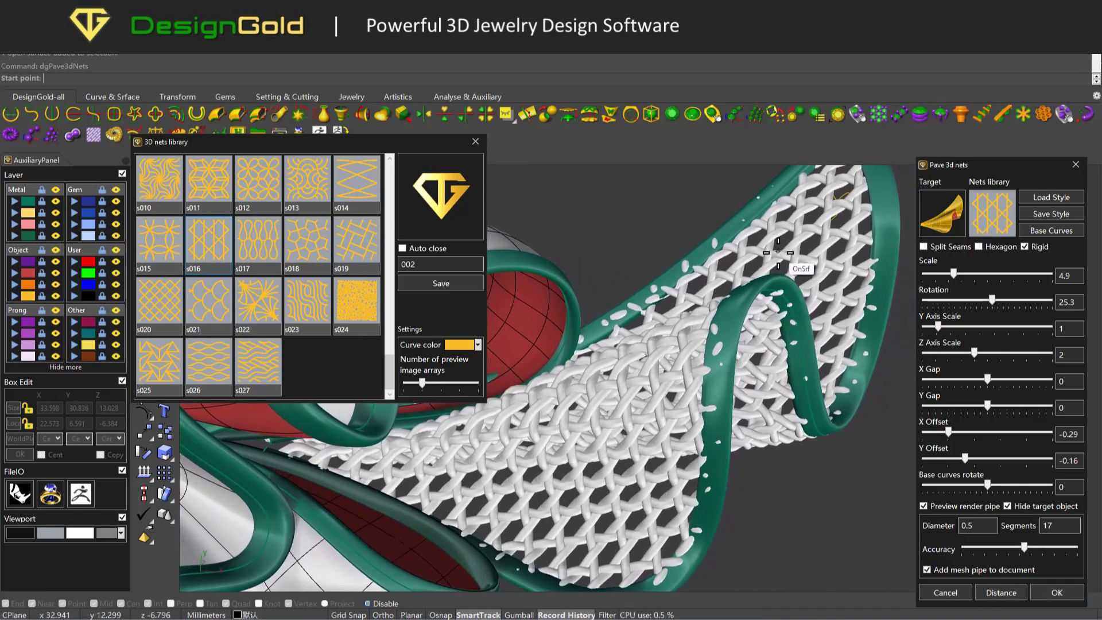
{"action": "scroll", "coordinate": [778, 251], "scroll_direction": "up", "scroll_amount": 5}
{"action": "left_click", "coordinate": [762, 370]}
{"action": "scroll", "coordinate": [762, 373], "scroll_direction": "down", "scroll_amount": 6}
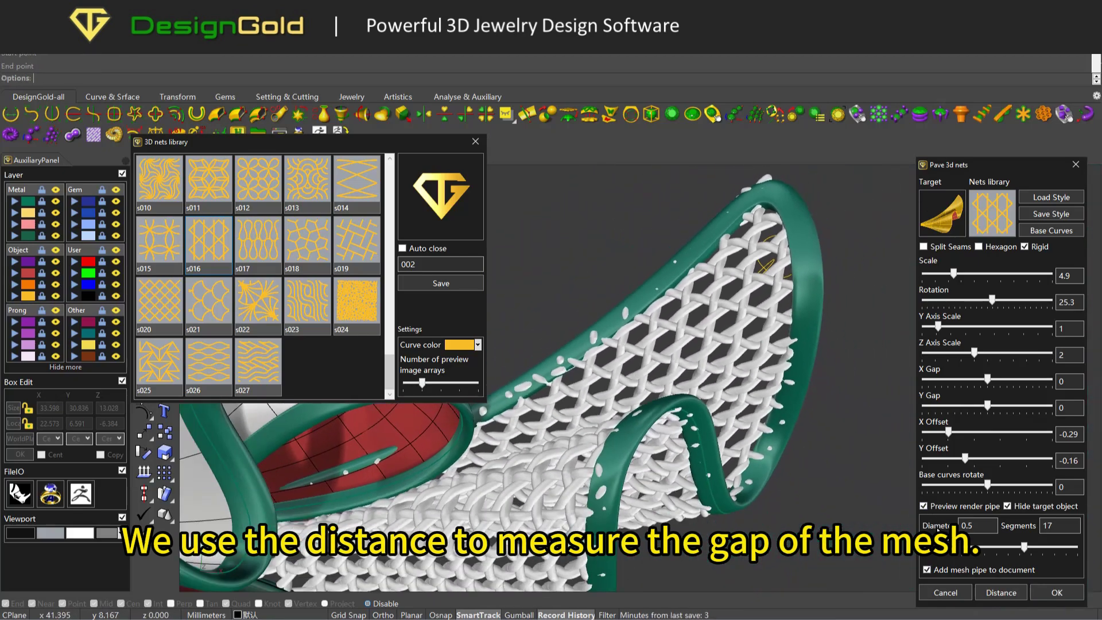
{"action": "left_click", "coordinate": [1040, 597]}
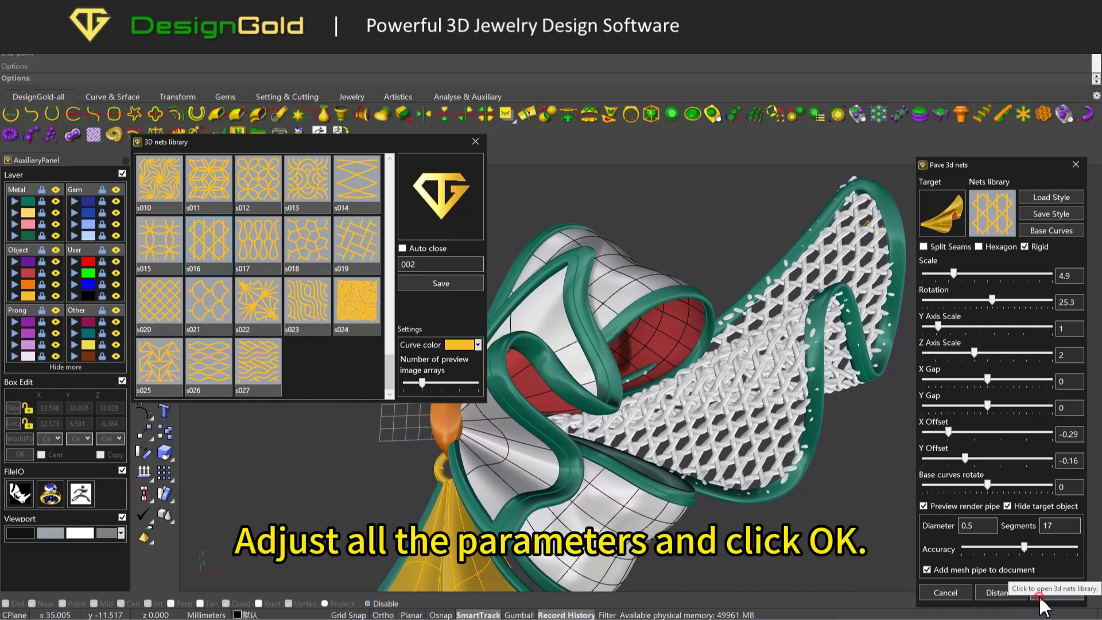
{"action": "left_click", "coordinate": [1042, 605]}
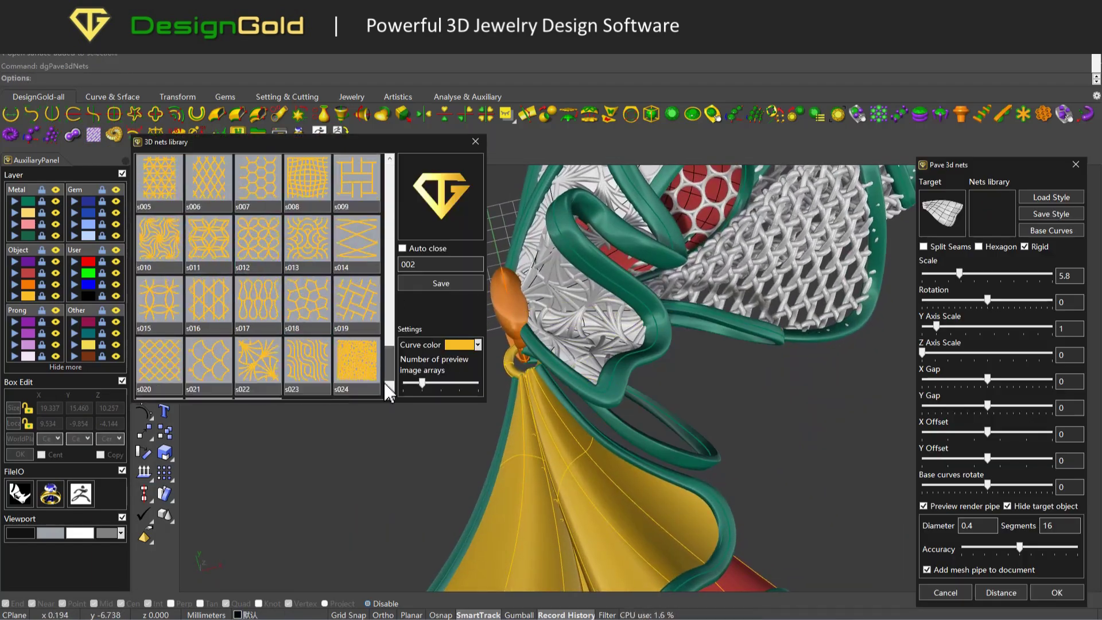
Pave the white lower bow loop with a starburst net pattern as curves and select the generated curves
{"action": "left_click", "coordinate": [168, 199]}
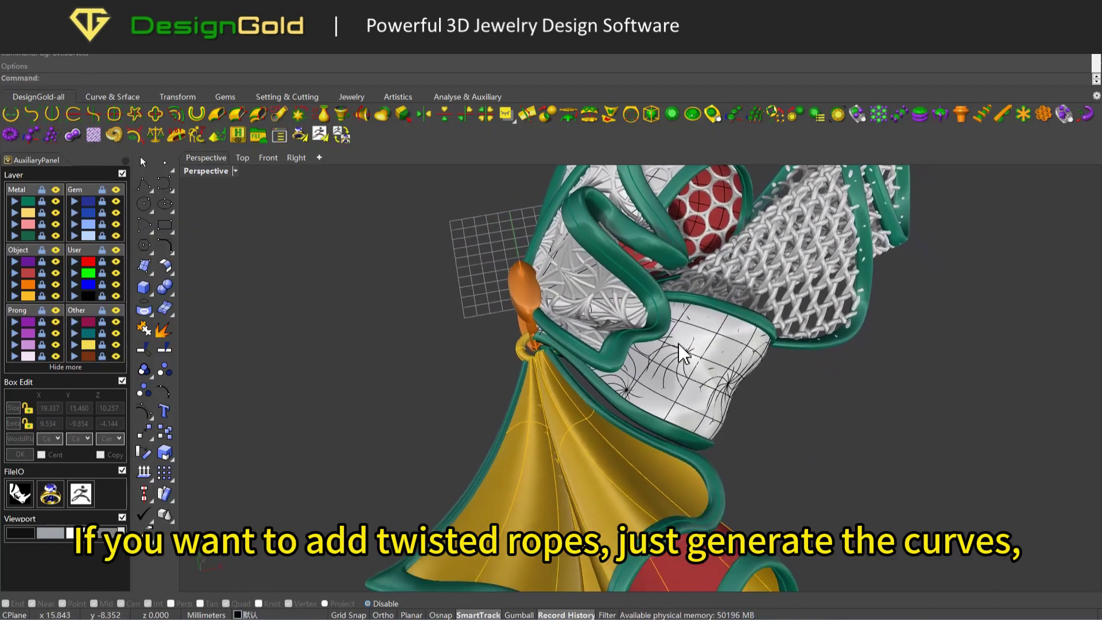
{"action": "left_click", "coordinate": [717, 353]}
{"action": "left_click", "coordinate": [719, 397]}
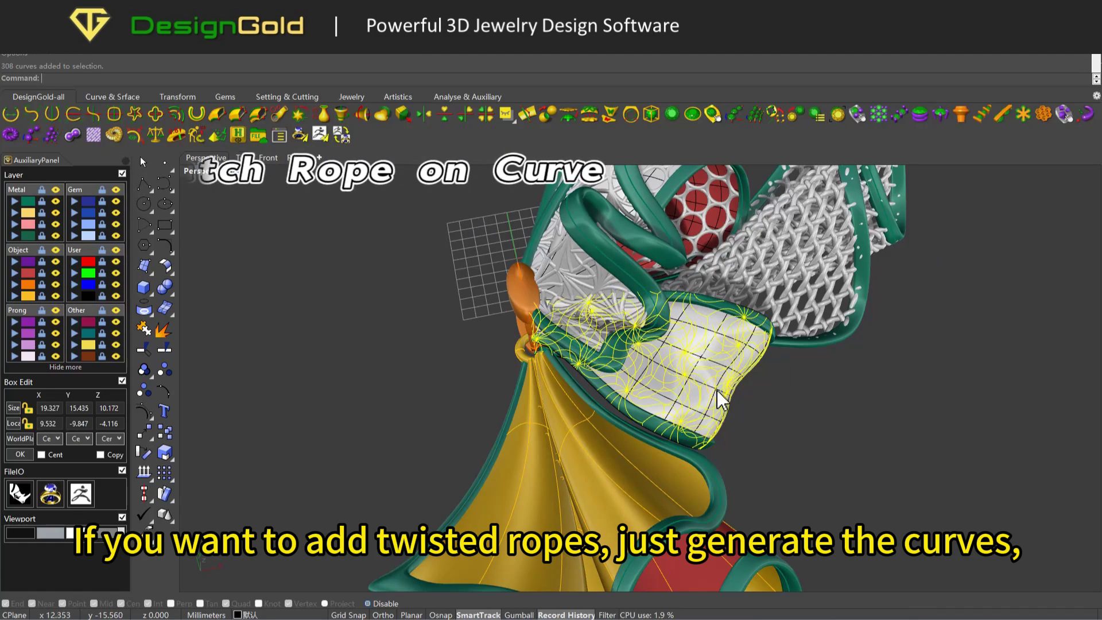
Create twisted ropes in batch along the selected net curves, adjusting the rope's size and twist spacing
{"action": "scroll", "coordinate": [712, 351], "scroll_direction": "up", "scroll_amount": 4}
{"action": "left_click", "coordinate": [10, 134]}
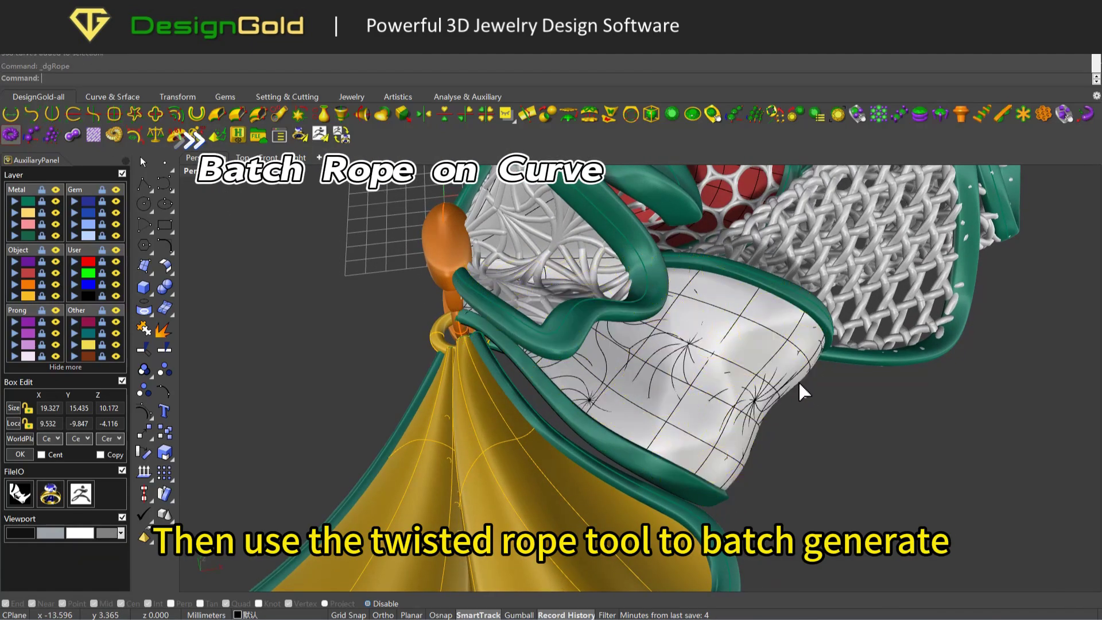
{"action": "scroll", "coordinate": [798, 380], "scroll_direction": "up", "scroll_amount": 10}
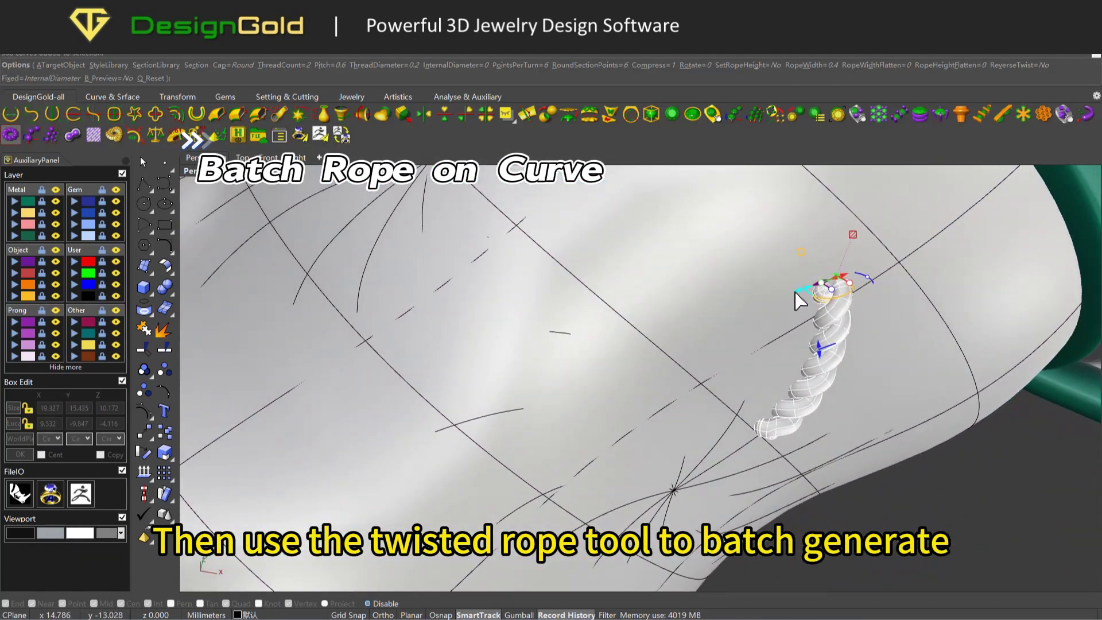
{"action": "left_click_drag", "start_coordinate": [795, 292], "coordinate": [804, 291]}
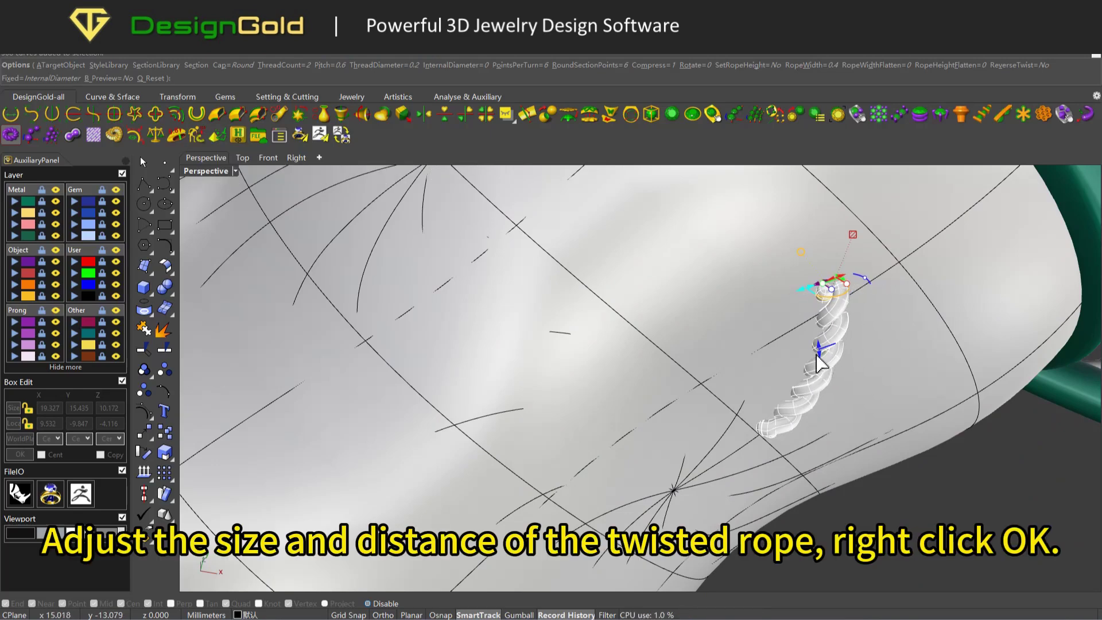
{"action": "left_click_drag", "start_coordinate": [823, 362], "coordinate": [820, 352]}
{"action": "scroll", "coordinate": [816, 362], "scroll_direction": "down", "scroll_amount": 6}
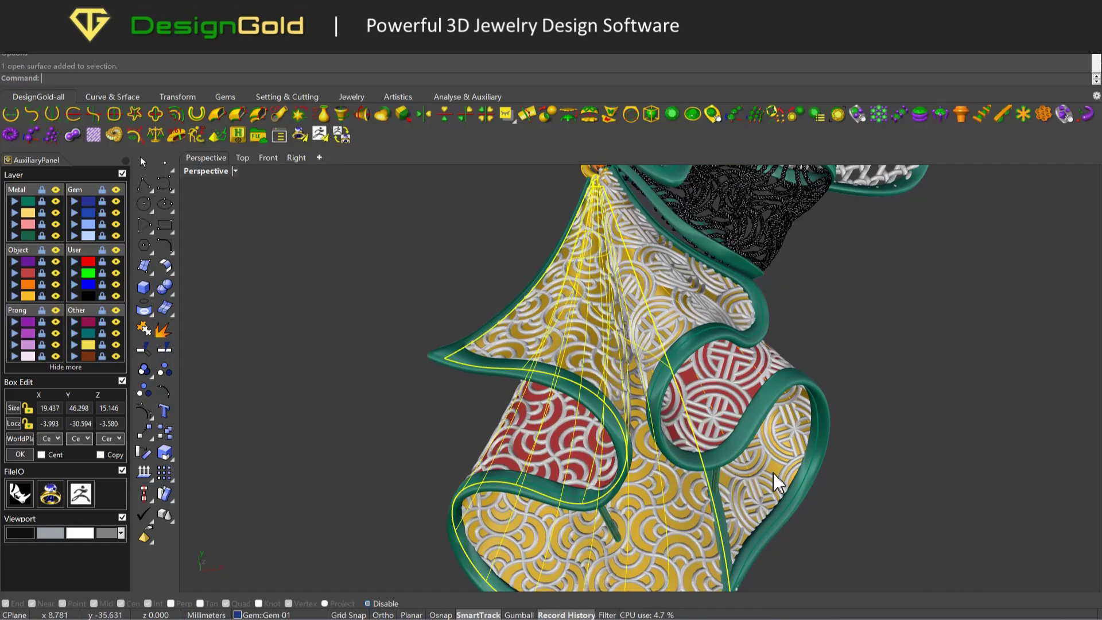
Hide the original surfaces beneath the nets on the bow's hanging ribbons
{"action": "left_click", "coordinate": [773, 473], "text": "shift"}
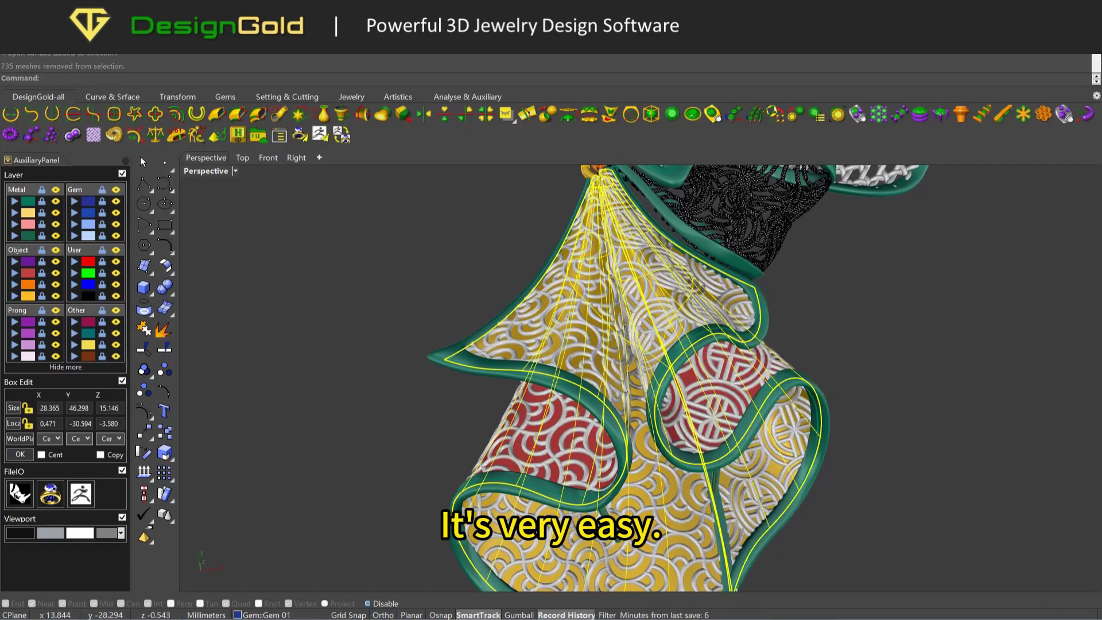
{"action": "key", "text": "ctrl+h"}
{"action": "left_click", "coordinate": [660, 356]}
{"action": "key", "text": "ctrl+h"}
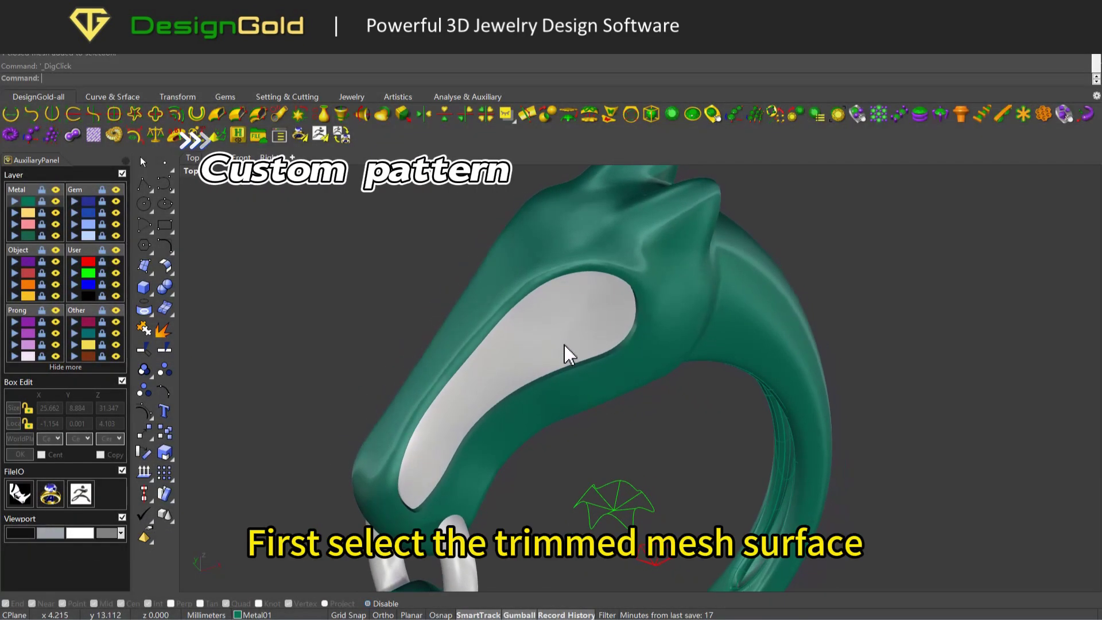
Start a 3D net on the trimmed mesh in the animal head, picking the green curve pattern as its base curves
{"action": "left_click", "coordinate": [564, 344]}
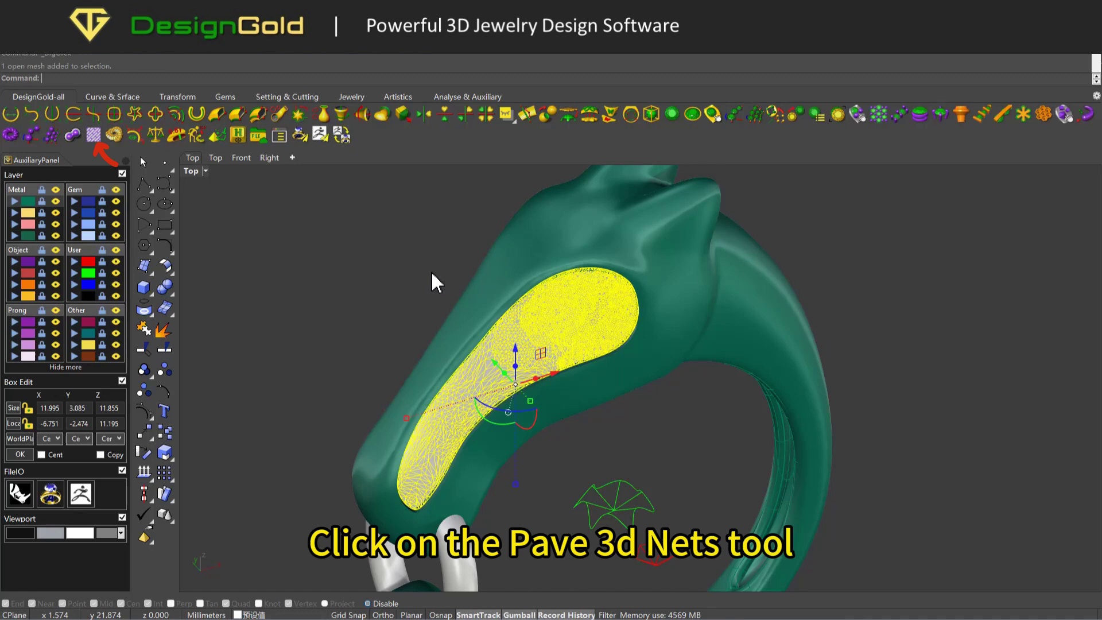
{"action": "left_click", "coordinate": [93, 135]}
{"action": "left_click_drag", "start_coordinate": [1001, 168], "coordinate": [999, 179]}
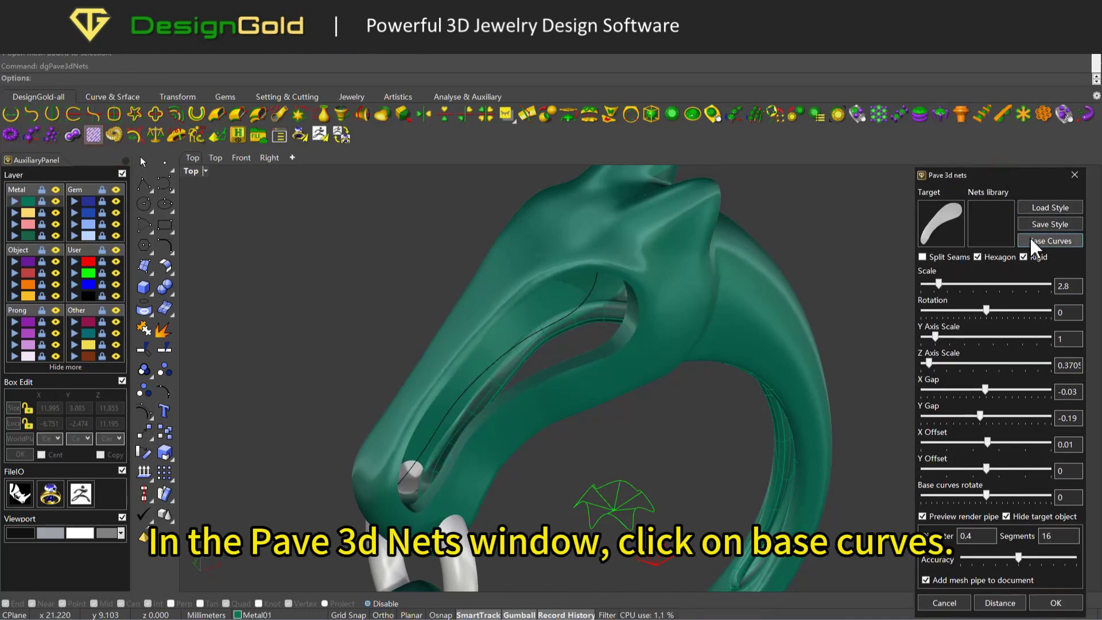
{"action": "scroll", "coordinate": [624, 515], "scroll_direction": "up", "scroll_amount": 5}
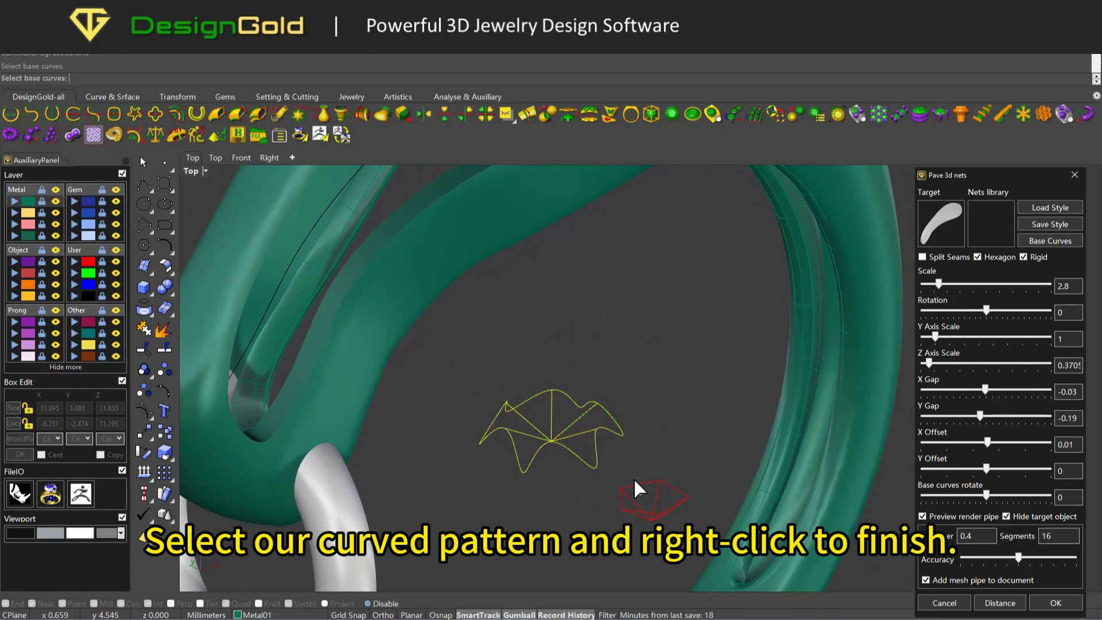
{"action": "left_click", "coordinate": [639, 489]}
{"action": "scroll", "coordinate": [575, 445], "scroll_direction": "down", "scroll_amount": 3}
{"action": "right_click", "coordinate": [593, 391]}
{"action": "right_click_drag", "start_coordinate": [594, 391], "coordinate": [479, 275]}
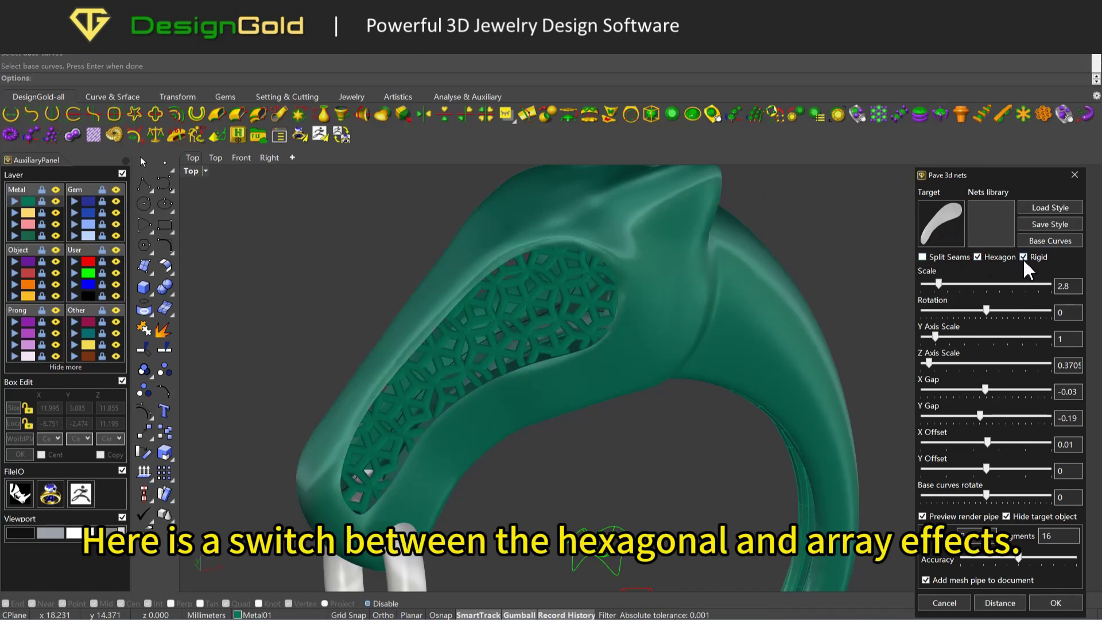
Set the net's scale to 3.6 and its Z axis scale to 1.4
{"action": "left_click_drag", "start_coordinate": [942, 282], "coordinate": [949, 283]}
{"action": "left_click_drag", "start_coordinate": [935, 365], "coordinate": [998, 364]}
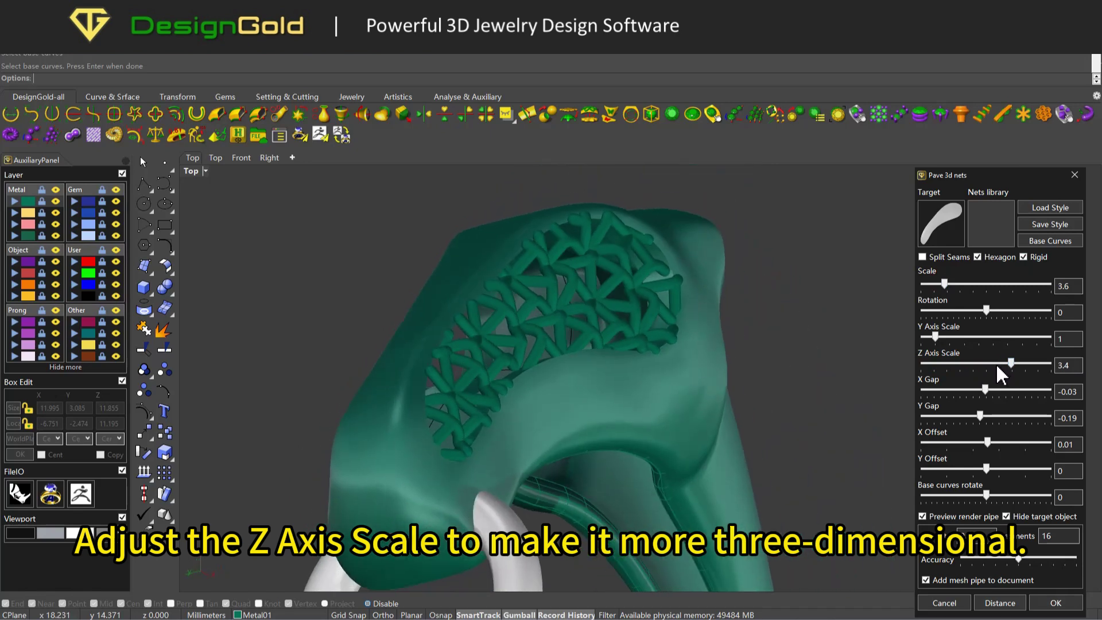
{"action": "left_click_drag", "start_coordinate": [1005, 363], "coordinate": [961, 363]}
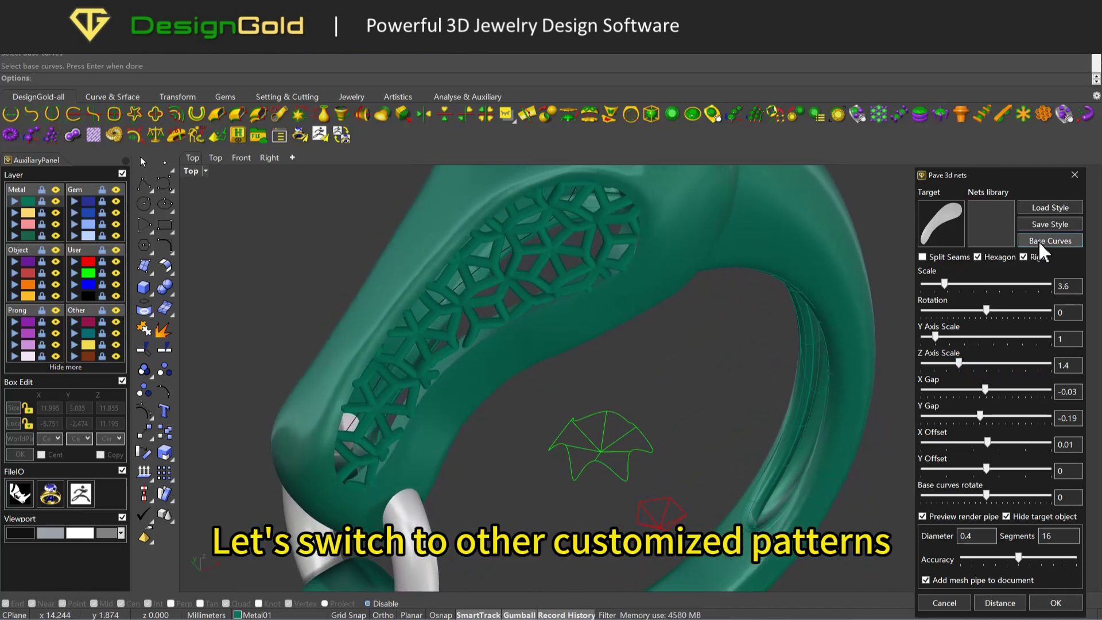
Switch the net's base curves to the red pattern, with a Z axis scale of 5 and an X gap of 0.18
{"action": "right_click", "coordinate": [701, 488]}
{"action": "right_click_drag", "start_coordinate": [701, 488], "coordinate": [702, 459]}
{"action": "left_click_drag", "start_coordinate": [962, 360], "coordinate": [1082, 367]}
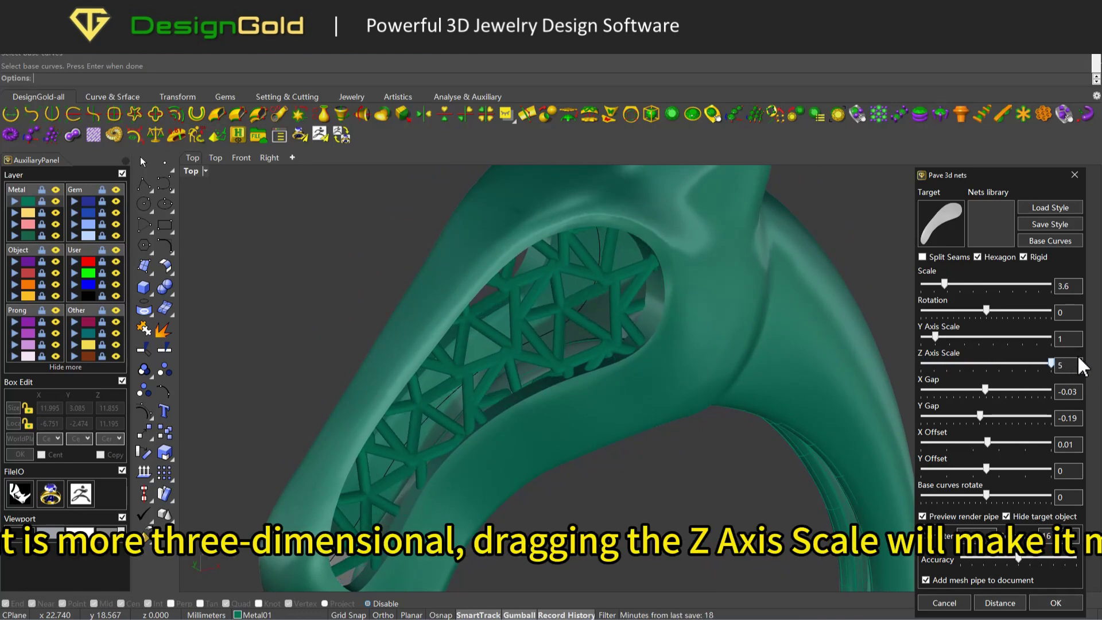
{"action": "left_click_drag", "start_coordinate": [983, 388], "coordinate": [993, 391]}
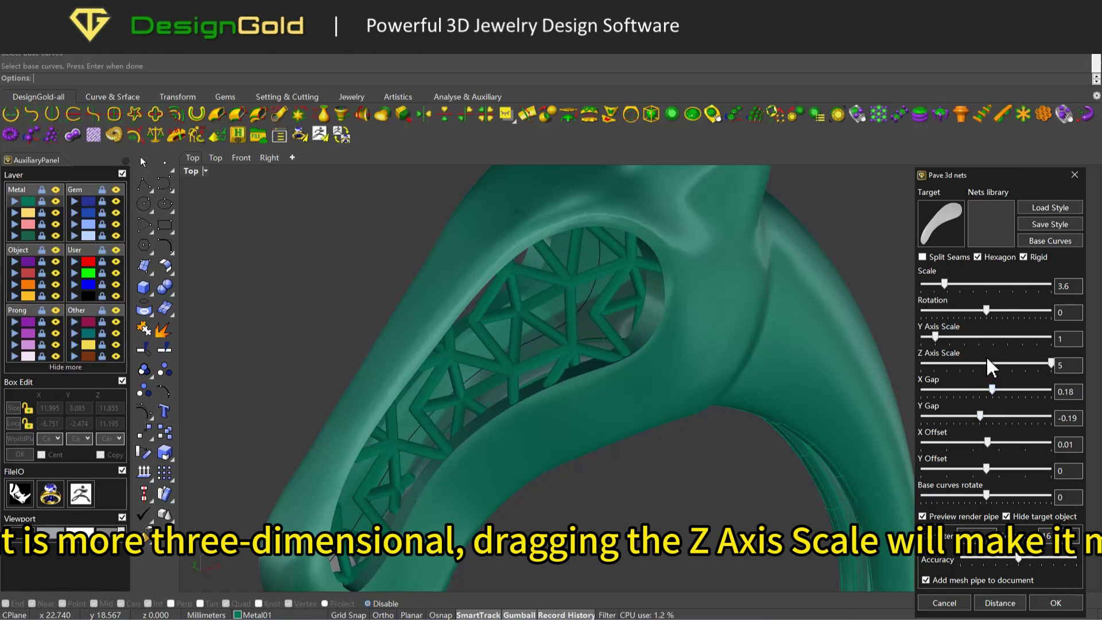
Set the net's scale to 3 and its Z axis scale to 2, checking the pattern on the head
{"action": "left_click_drag", "start_coordinate": [944, 287], "coordinate": [939, 285]}
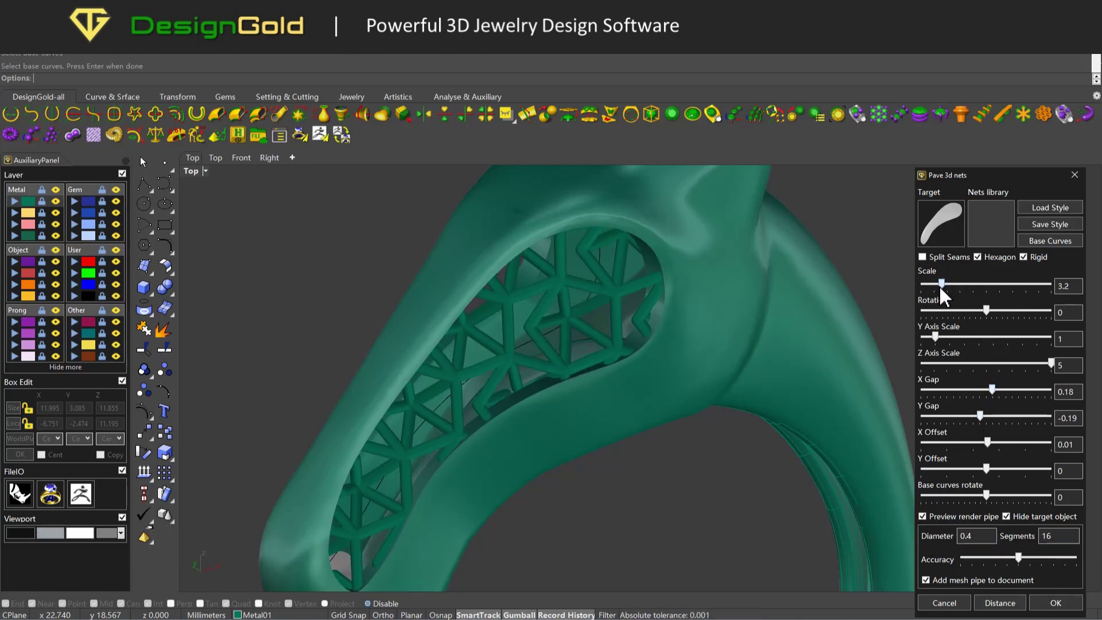
{"action": "right_click_drag", "start_coordinate": [840, 340], "coordinate": [706, 391]}
{"action": "left_click_drag", "start_coordinate": [941, 284], "coordinate": [941, 284]}
{"action": "scroll", "coordinate": [578, 357], "scroll_direction": "down", "scroll_amount": 3}
{"action": "right_click_drag", "start_coordinate": [649, 330], "coordinate": [935, 363]}
{"action": "left_click_drag", "start_coordinate": [1046, 359], "coordinate": [975, 363]}
{"action": "right_click_drag", "start_coordinate": [628, 327], "coordinate": [598, 327]}
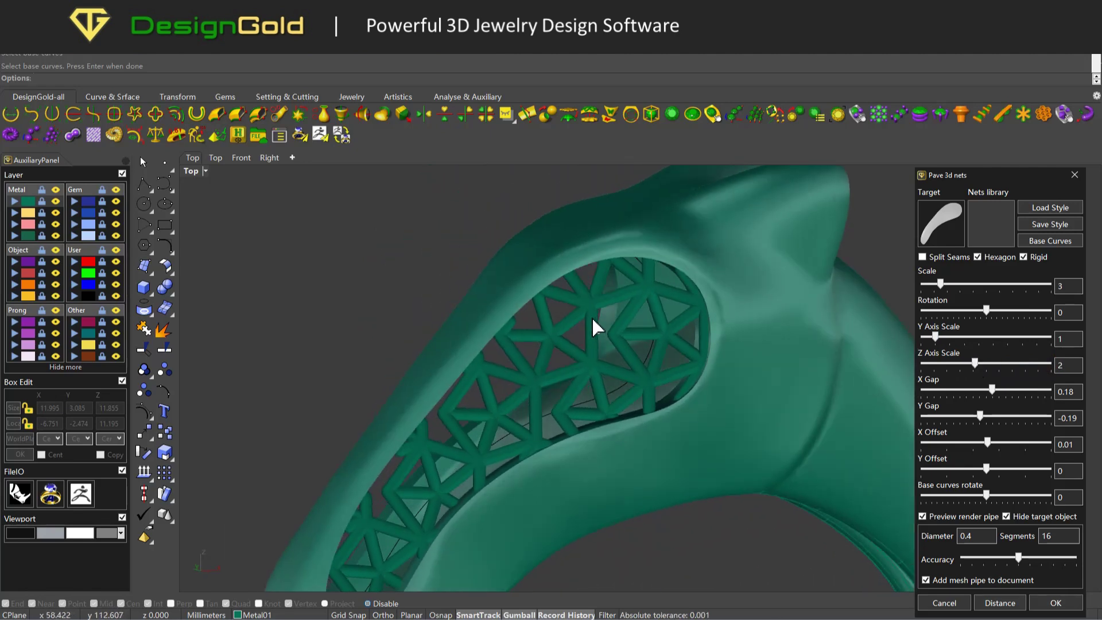
{"action": "scroll", "coordinate": [597, 328], "scroll_direction": "down", "scroll_amount": 5}
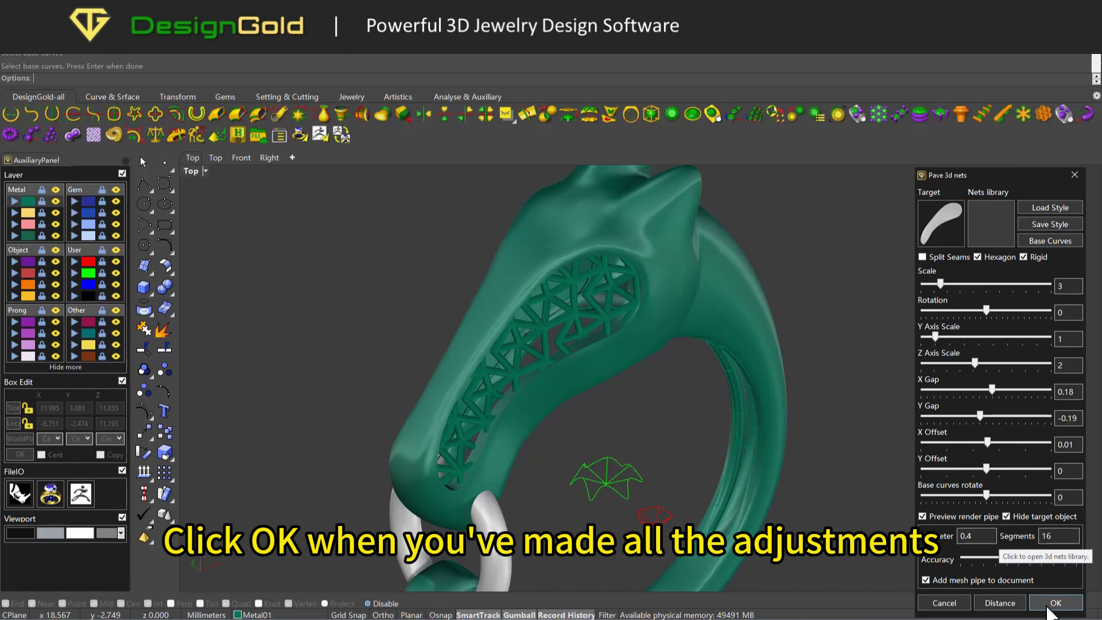
Generate the net in the animal head's opening and inspect the result
{"action": "left_click", "coordinate": [1055, 603]}
{"action": "middle_click", "coordinate": [600, 300]}
{"action": "left_click", "coordinate": [563, 298]}
{"action": "right_click_drag", "start_coordinate": [578, 314], "coordinate": [597, 305]}
{"action": "left_click", "coordinate": [597, 306]}
{"action": "left_click", "coordinate": [640, 341]}
{"action": "left_click", "coordinate": [257, 315]}
{"action": "right_click_drag", "start_coordinate": [258, 316], "coordinate": [409, 331]}
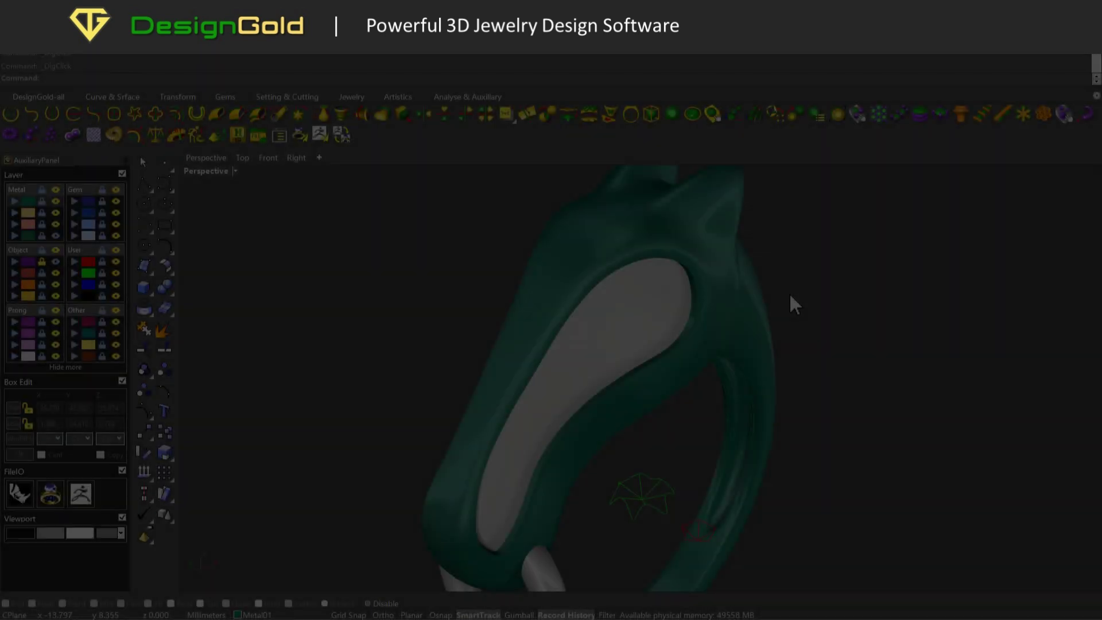
Select the head's white mesh inlay and preview a 3D net on it from the green custom pattern
{"action": "left_click", "coordinate": [643, 312]}
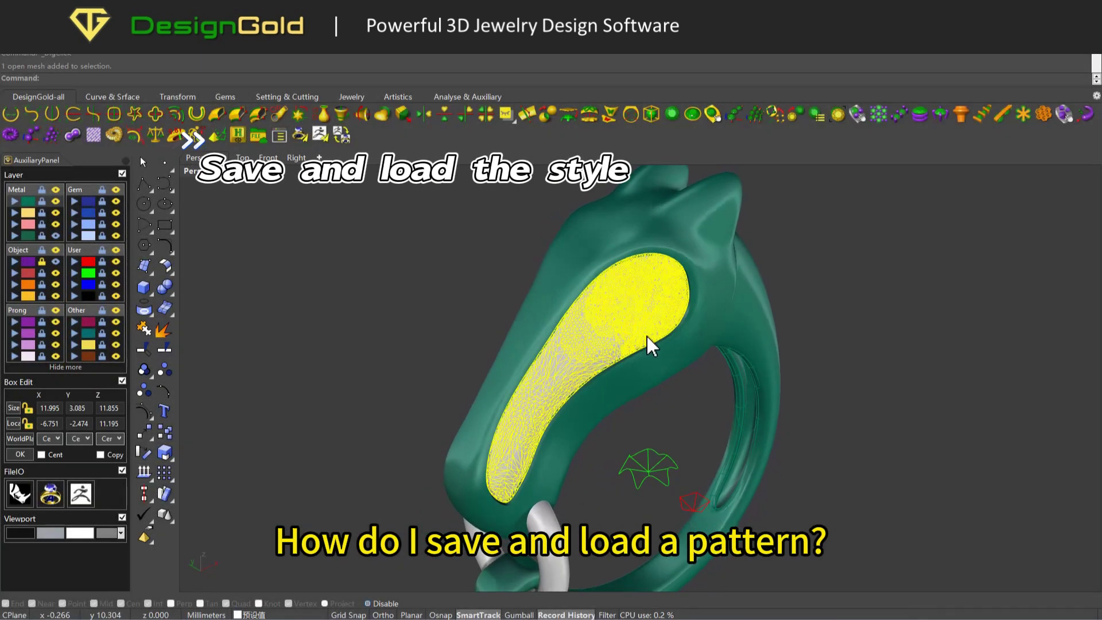
{"action": "left_click", "coordinate": [663, 429]}
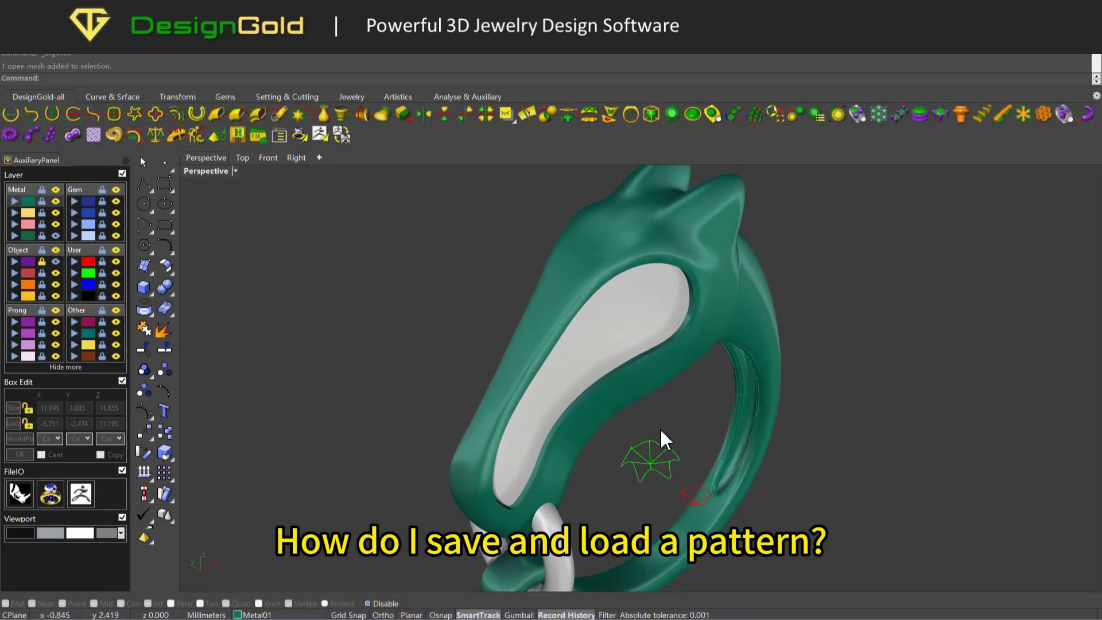
{"action": "right_click_drag", "start_coordinate": [655, 423], "coordinate": [617, 371]}
{"action": "left_click", "coordinate": [592, 359]}
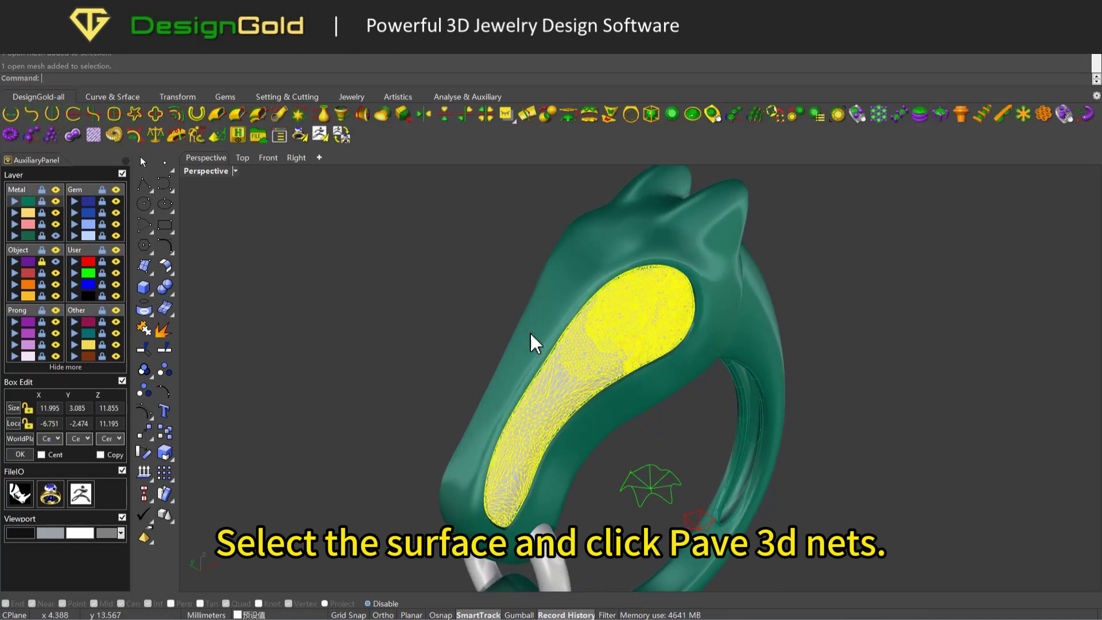
{"action": "left_click", "coordinate": [93, 135]}
{"action": "left_click_drag", "start_coordinate": [983, 185], "coordinate": [958, 179]}
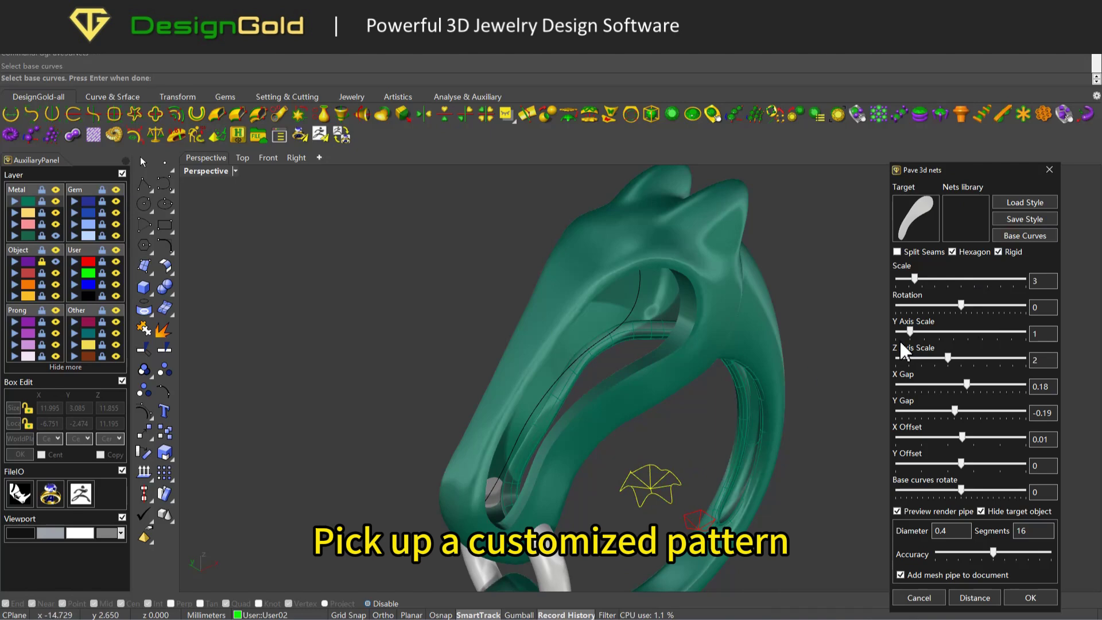
{"action": "right_click", "coordinate": [652, 488]}
{"action": "scroll", "coordinate": [659, 487], "scroll_direction": "up", "scroll_amount": 5}
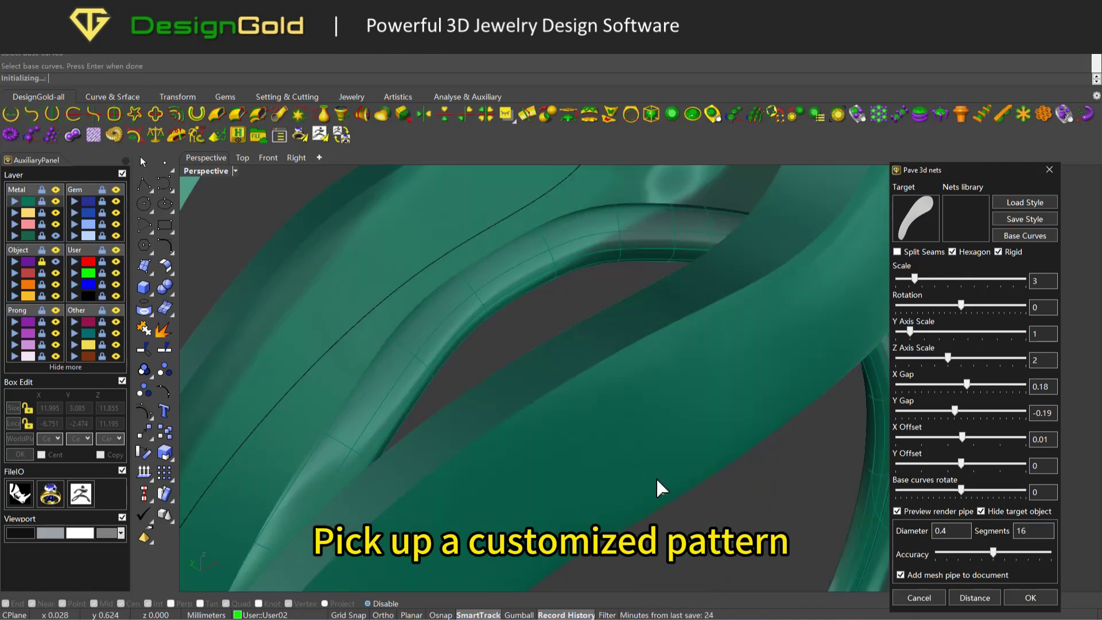
{"action": "scroll", "coordinate": [639, 480], "scroll_direction": "down", "scroll_amount": 4}
{"action": "right_click_drag", "start_coordinate": [639, 480], "coordinate": [628, 448]}
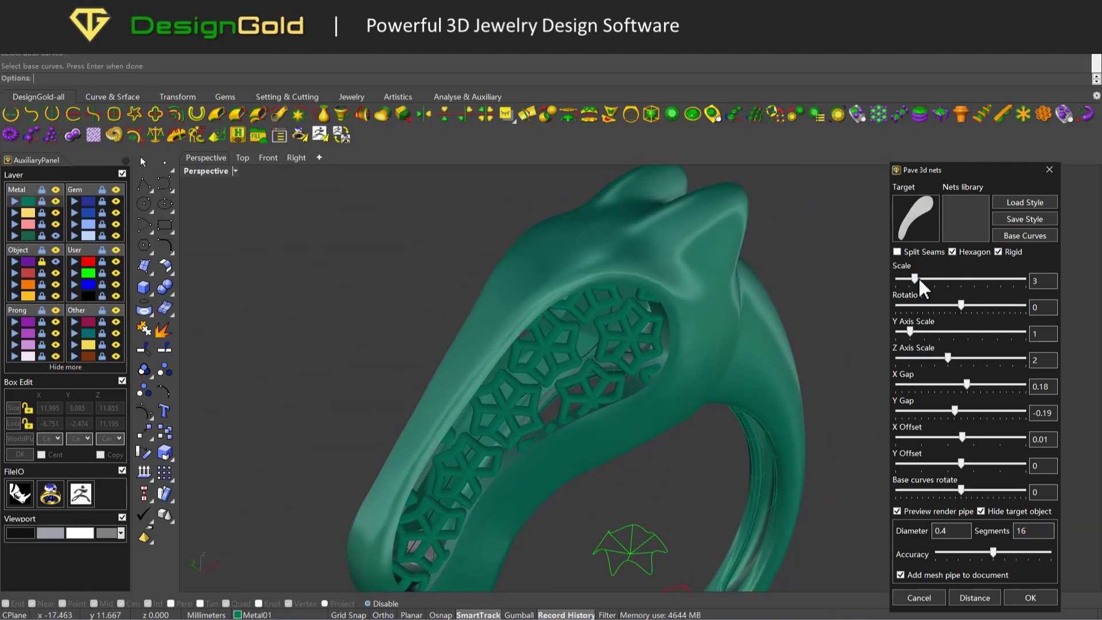
Set the net's Z axis scale to 2.3, its X gap to -0.01 and its scale to 3.4
{"action": "mouse_move", "coordinate": [910, 332]}
{"action": "left_mouse_down"}
{"action": "mouse_move", "coordinate": [959, 357]}
{"action": "mouse_move", "coordinate": [914, 333]}
{"action": "left_mouse_up"}
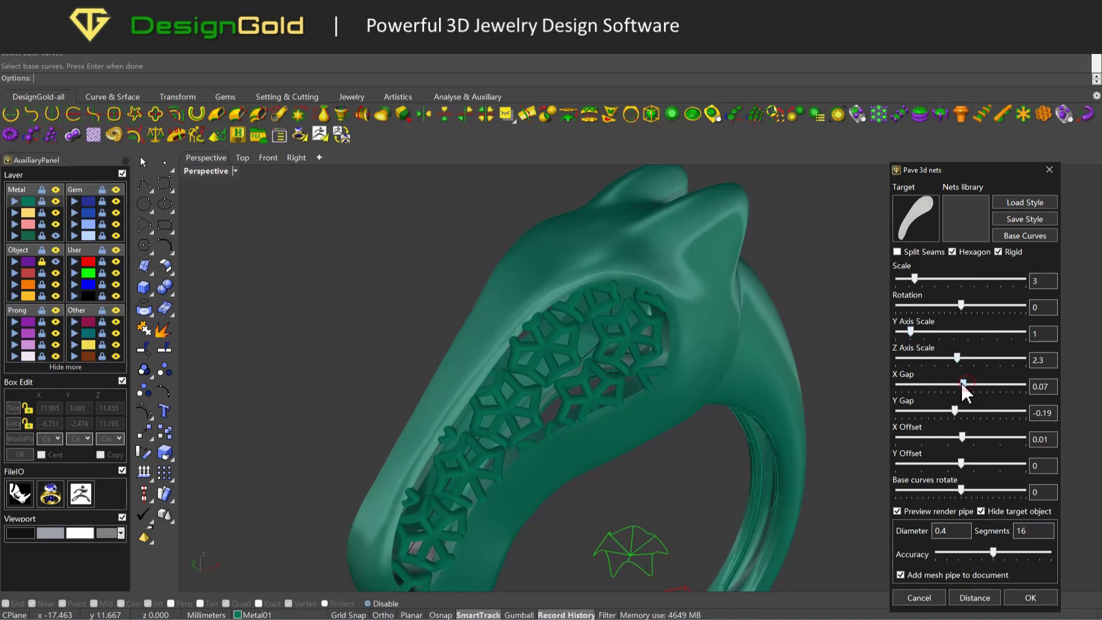
{"action": "left_click_drag", "start_coordinate": [963, 384], "coordinate": [962, 384]}
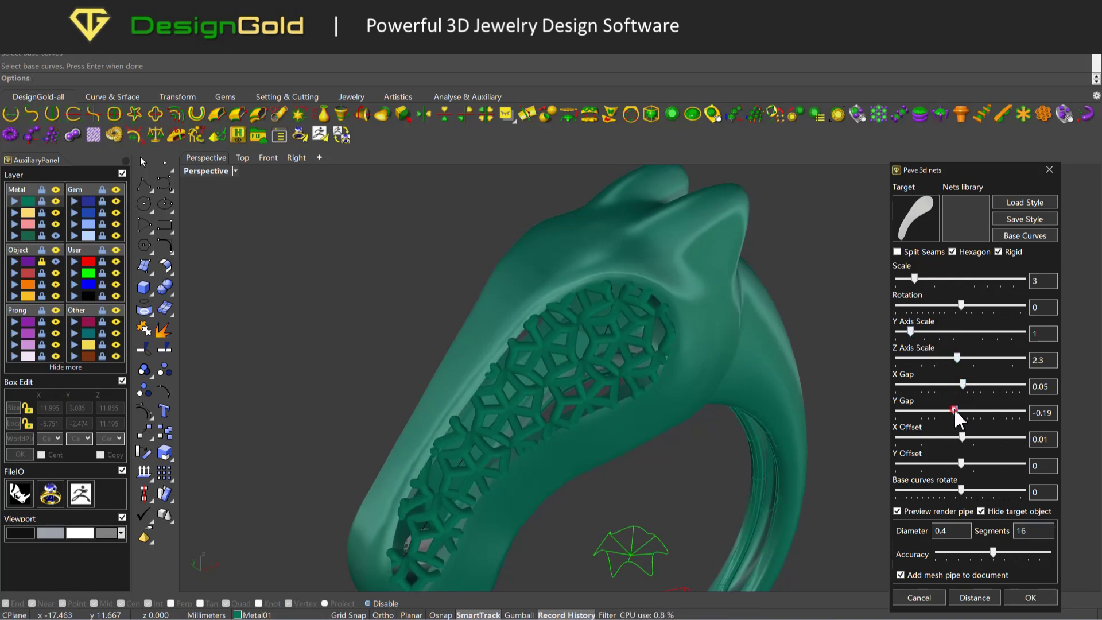
{"action": "left_click_drag", "start_coordinate": [963, 384], "coordinate": [961, 384]}
{"action": "right_click_drag", "start_coordinate": [889, 430], "coordinate": [578, 308]}
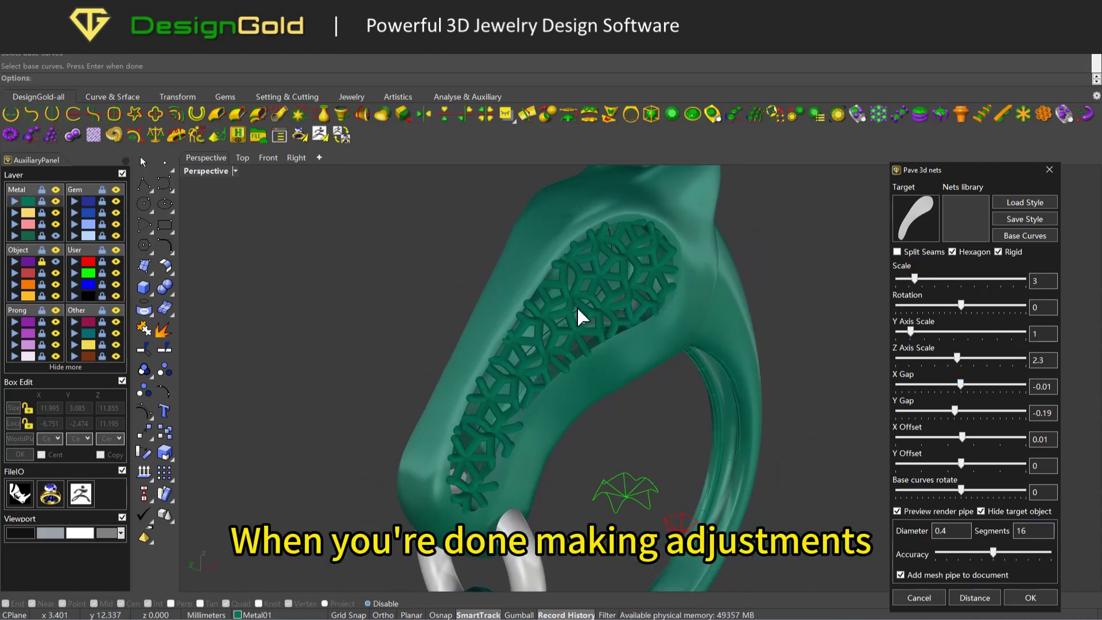
{"action": "left_click_drag", "start_coordinate": [915, 279], "coordinate": [919, 278]}
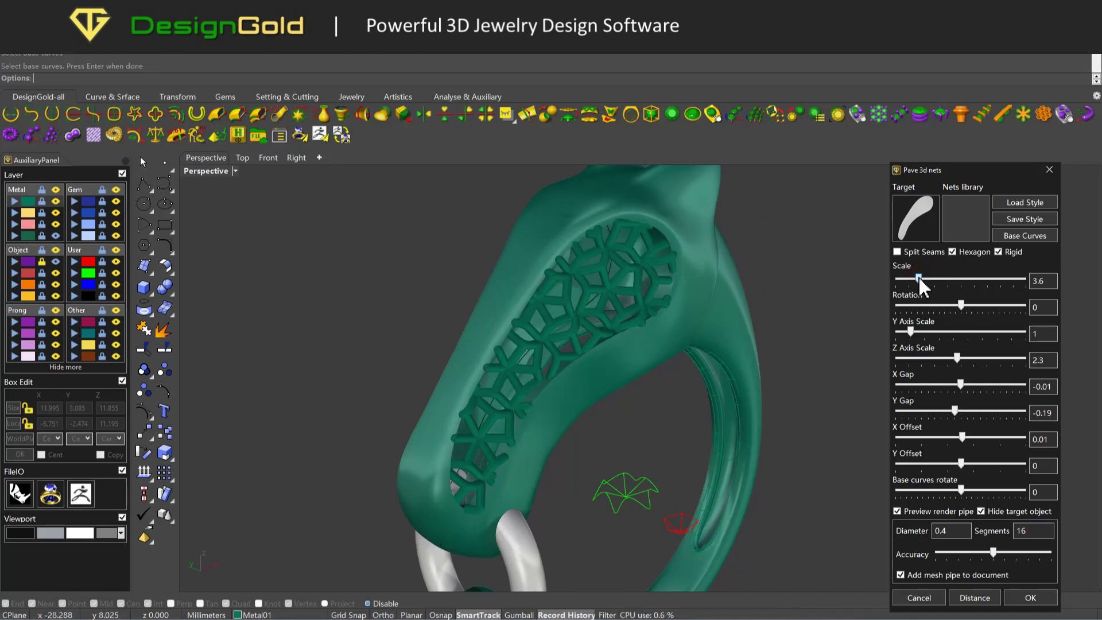
Save the current net style as a DStyle file on the Desktop
{"action": "left_click", "coordinate": [1017, 225]}
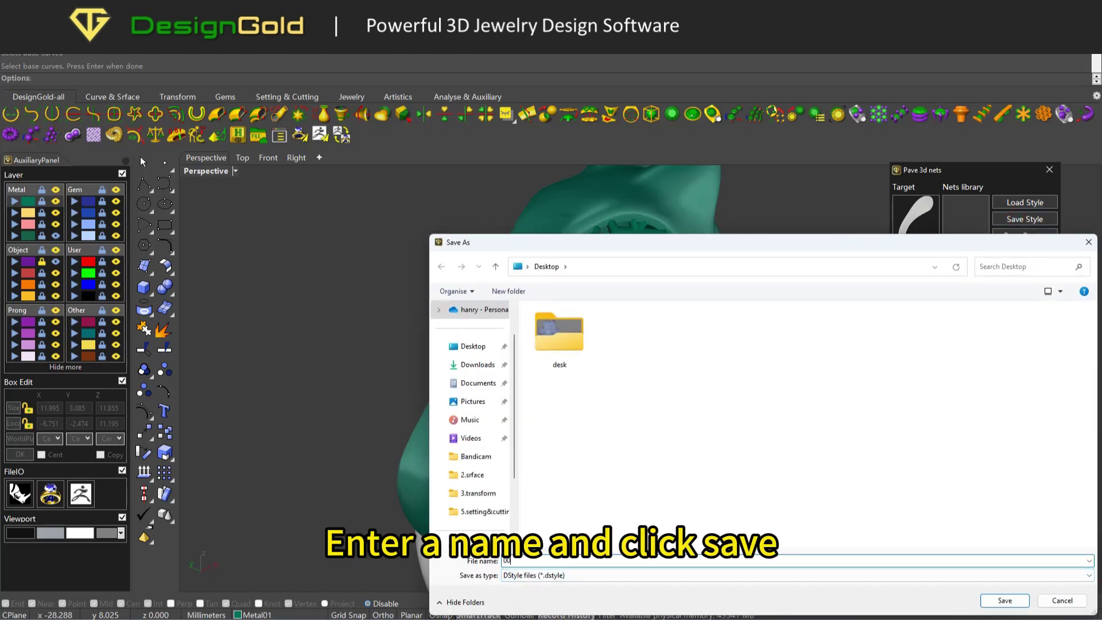
{"action": "left_click", "coordinate": [1021, 600]}
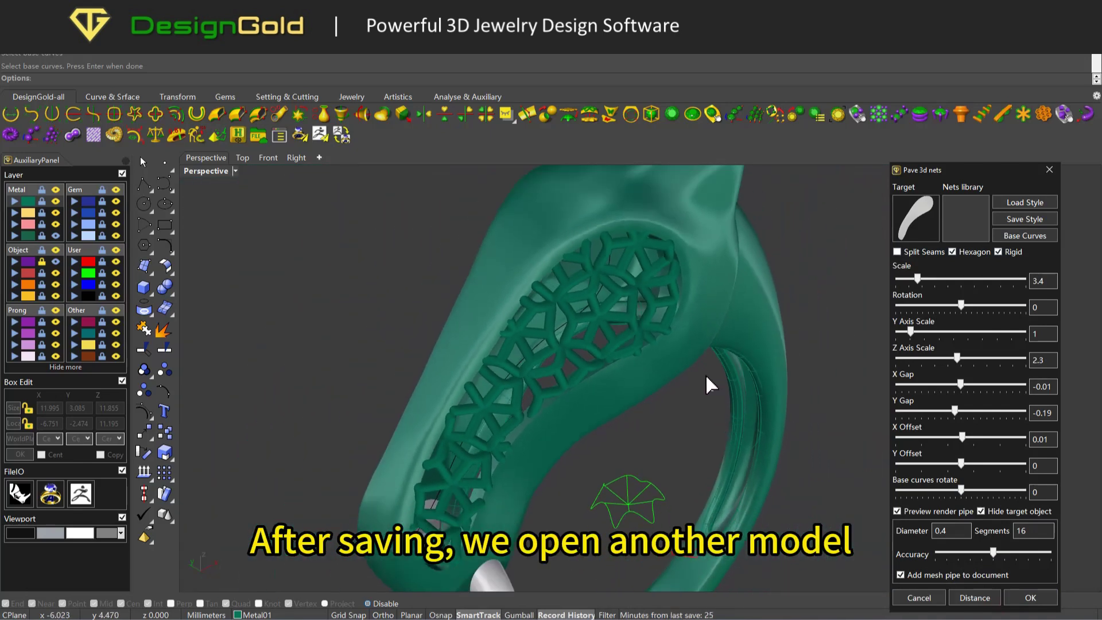
Show the bow model on layer Metal04, cancel the head's net preview and select the bow loop's folded surface
{"action": "scroll", "coordinate": [663, 310], "scroll_direction": "down", "scroll_amount": 4}
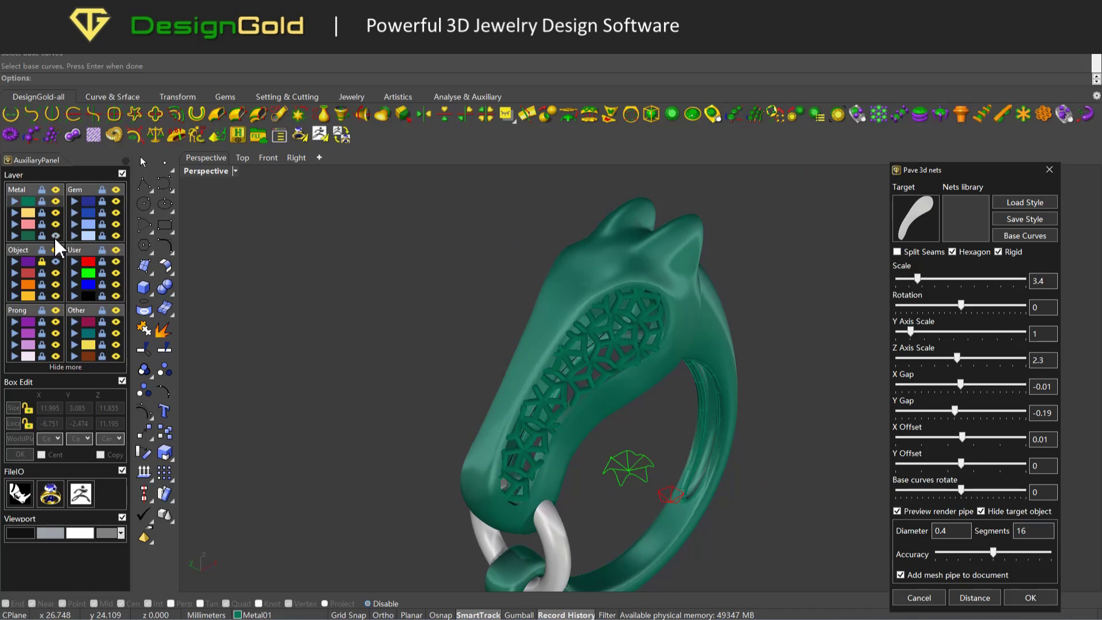
{"action": "scroll", "coordinate": [475, 370], "scroll_direction": "up", "scroll_amount": 10}
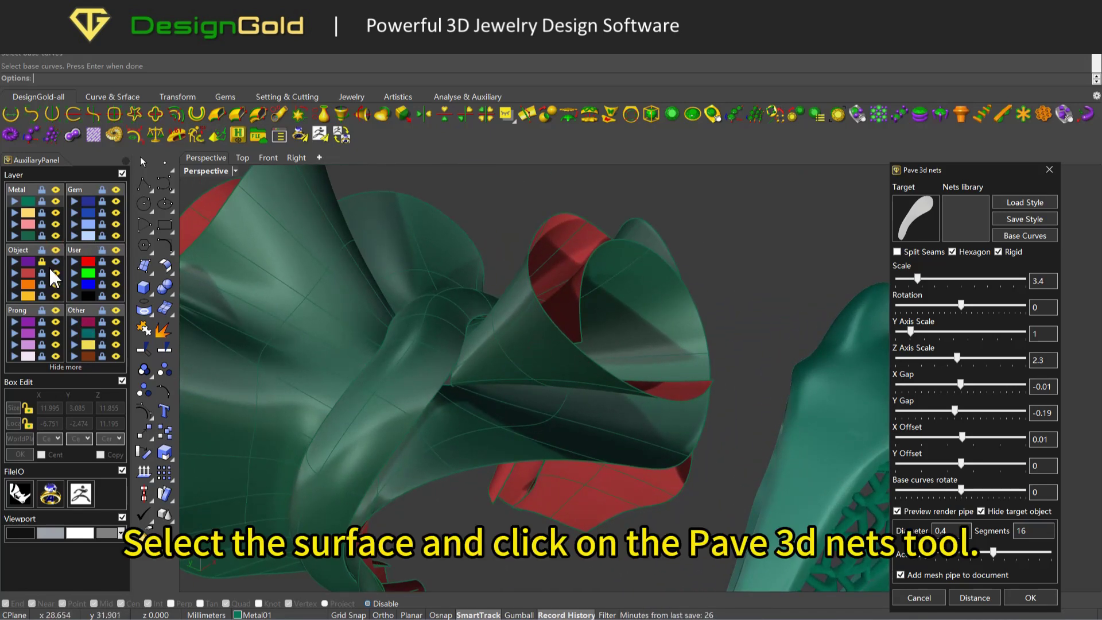
{"action": "key", "text": "Escape"}
{"action": "left_click", "coordinate": [520, 341]}
{"action": "scroll", "coordinate": [532, 343], "scroll_direction": "down", "scroll_amount": 4}
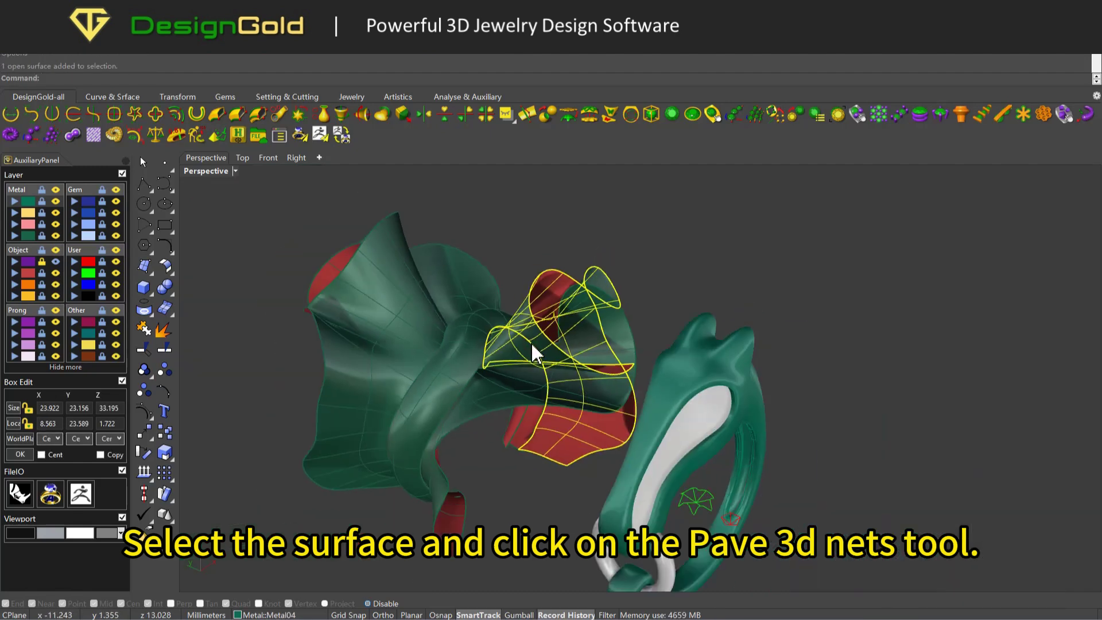
{"action": "scroll", "coordinate": [533, 345], "scroll_direction": "up", "scroll_amount": 5}
{"action": "right_click_drag", "start_coordinate": [533, 344], "coordinate": [561, 338]}
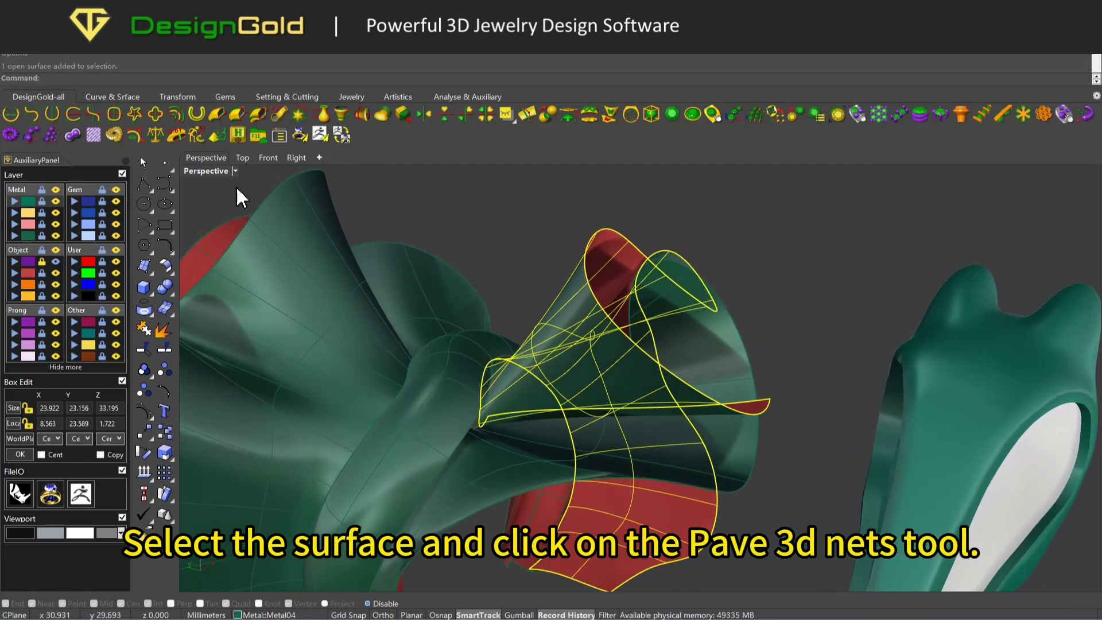
Pave the selected bow surface with a 3D net by loading the saved style, and generate it
{"action": "left_click", "coordinate": [92, 135]}
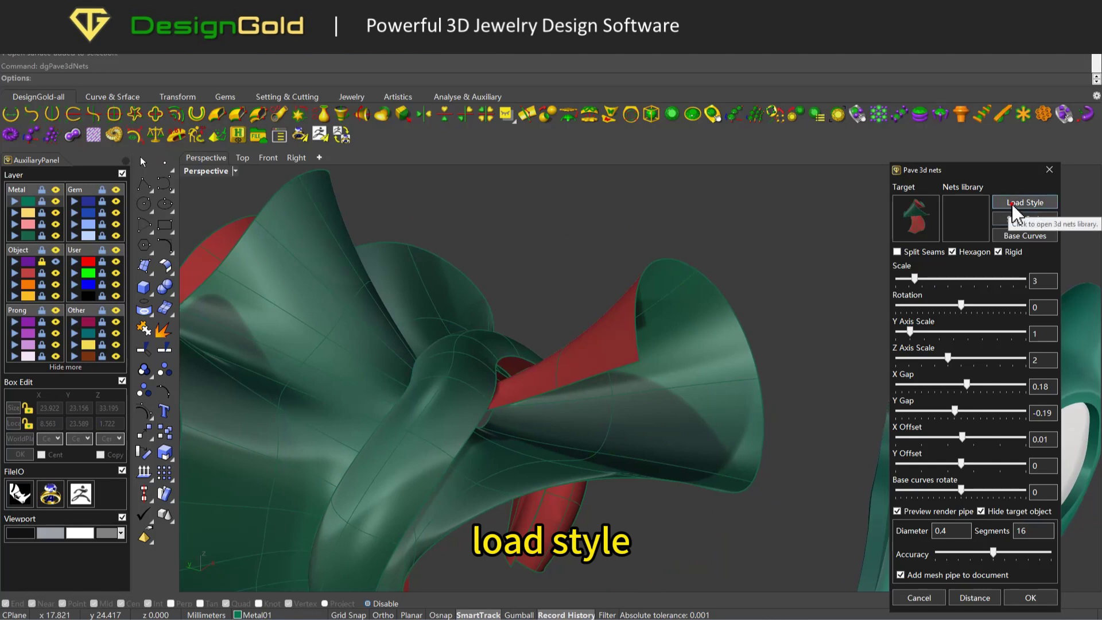
{"action": "left_click", "coordinate": [1011, 203]}
{"action": "double_click", "coordinate": [708, 338]}
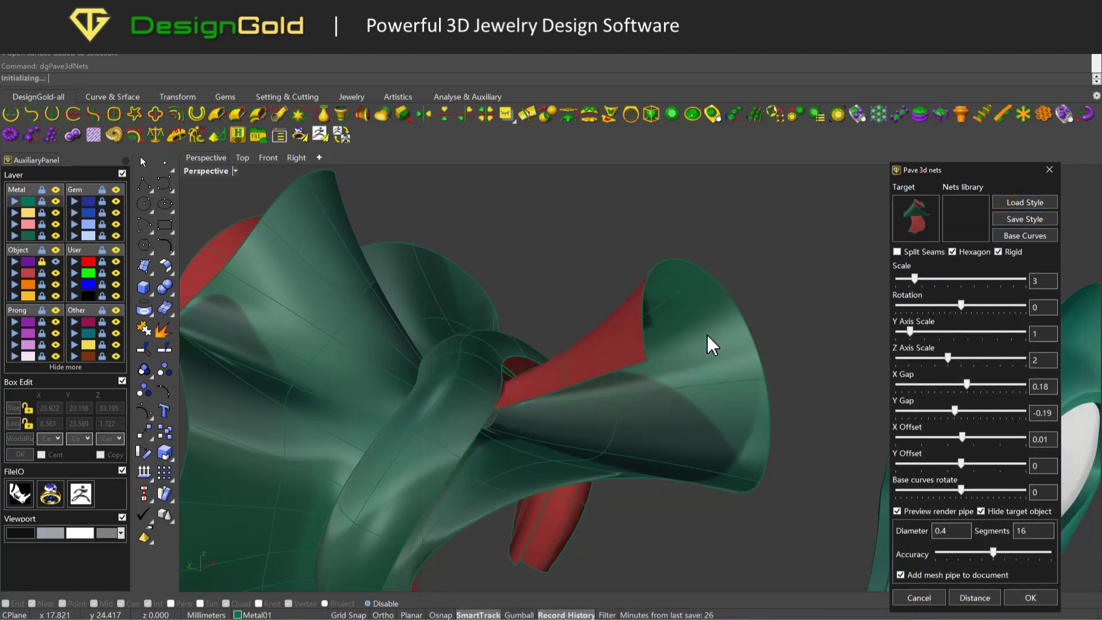
{"action": "right_click_drag", "start_coordinate": [695, 343], "coordinate": [613, 377]}
{"action": "right_click_drag", "start_coordinate": [382, 290], "coordinate": [531, 381]}
{"action": "scroll", "coordinate": [671, 340], "scroll_direction": "up", "scroll_amount": 4}
{"action": "scroll", "coordinate": [667, 338], "scroll_direction": "down", "scroll_amount": 4}
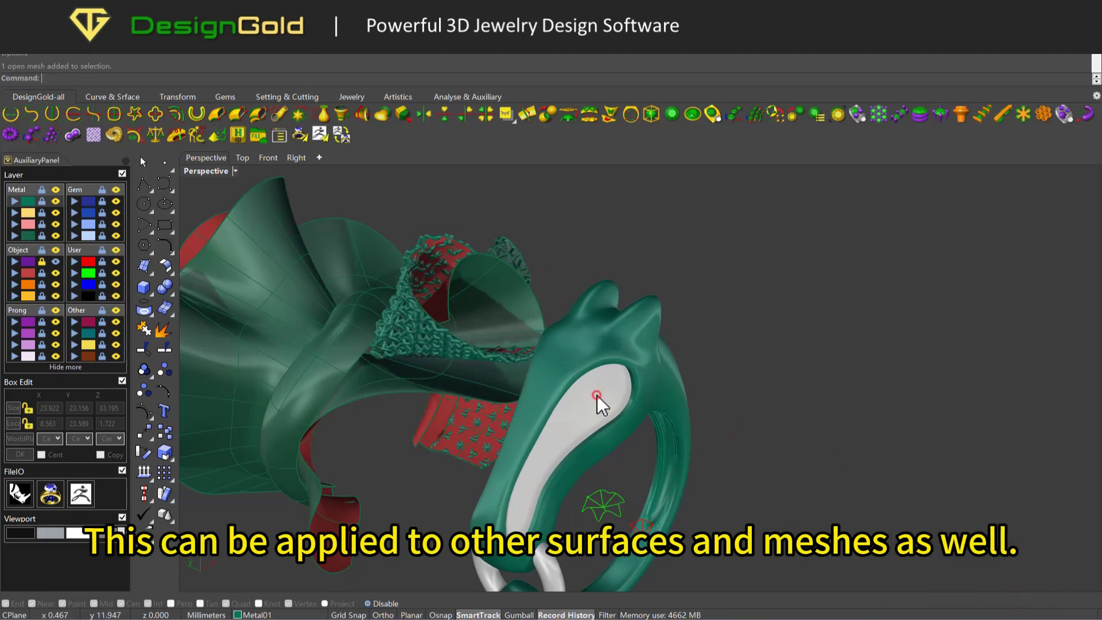
Generate a 3D net in the saved style on the animal head's white mesh inlay
{"action": "left_click", "coordinate": [597, 395]}
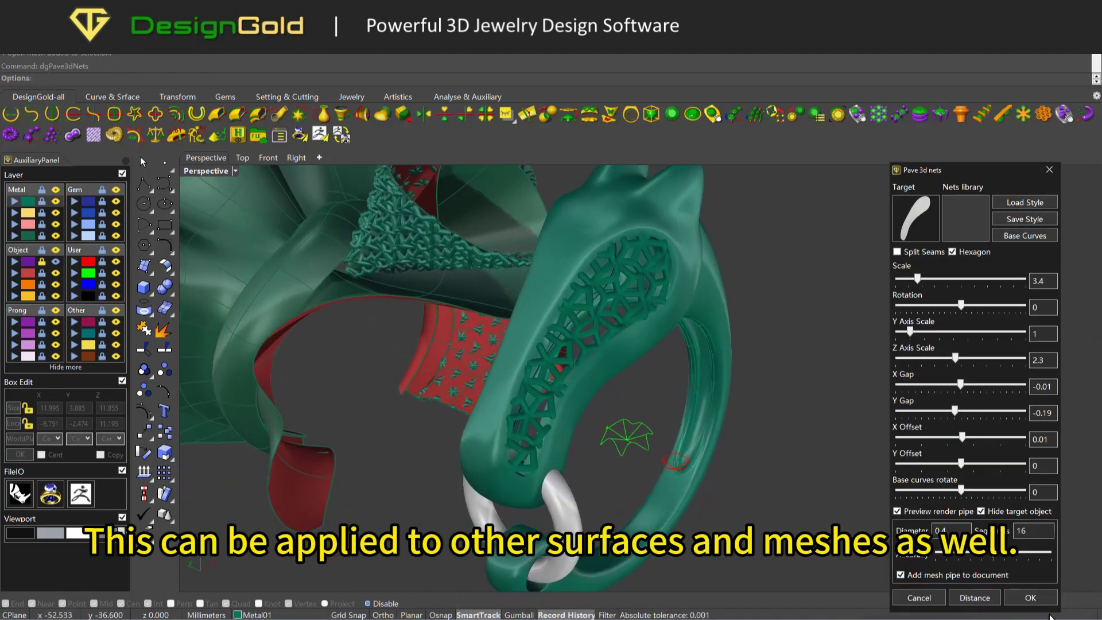
{"action": "left_click", "coordinate": [1031, 598]}
{"action": "right_click_drag", "start_coordinate": [738, 390], "coordinate": [646, 334]}
Load the saved style onto the bow's neighbouring loop and ribbon surface and generate its net
{"action": "scroll", "coordinate": [740, 374], "scroll_direction": "up", "scroll_amount": 2}
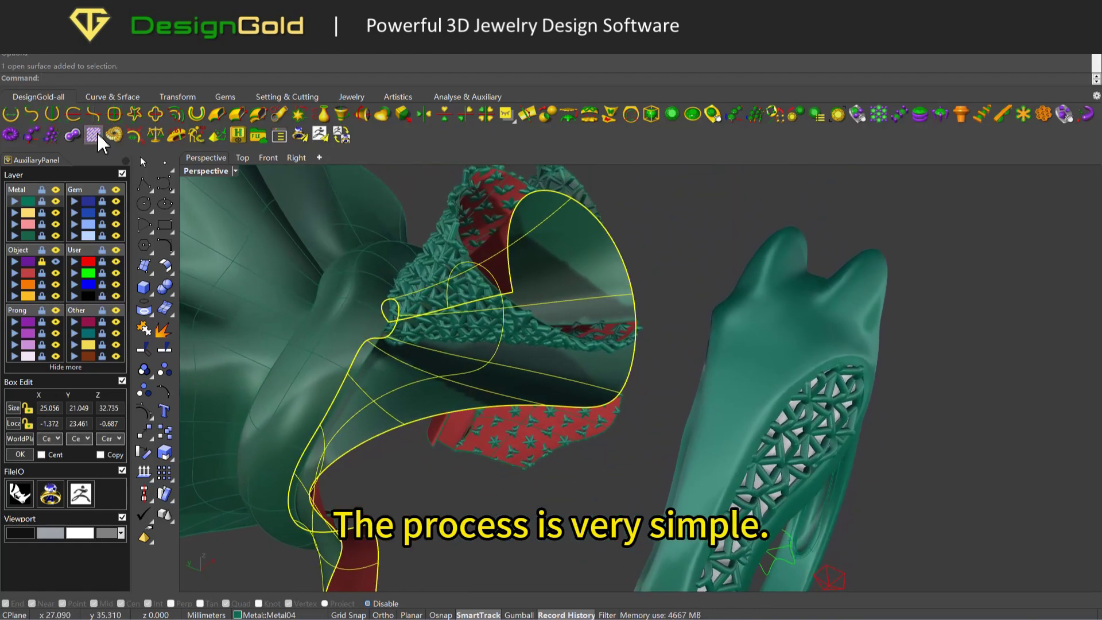
{"action": "left_click", "coordinate": [1042, 204]}
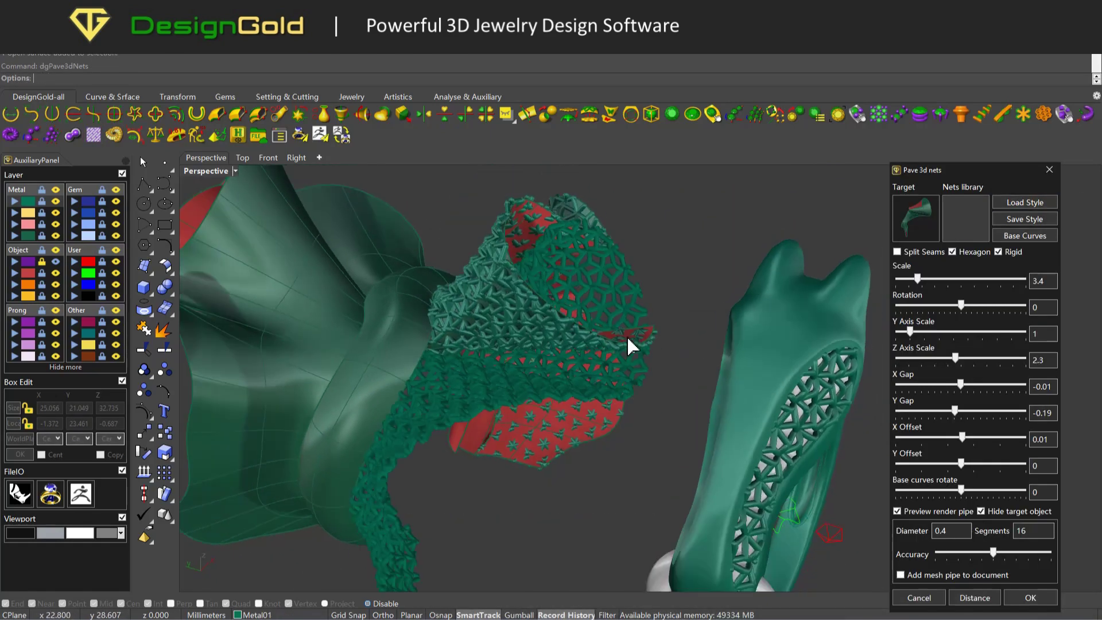
{"action": "right_click_drag", "start_coordinate": [632, 345], "coordinate": [847, 415]}
{"action": "left_click", "coordinate": [1030, 597]}
{"action": "scroll", "coordinate": [574, 363], "scroll_direction": "up", "scroll_amount": 3}
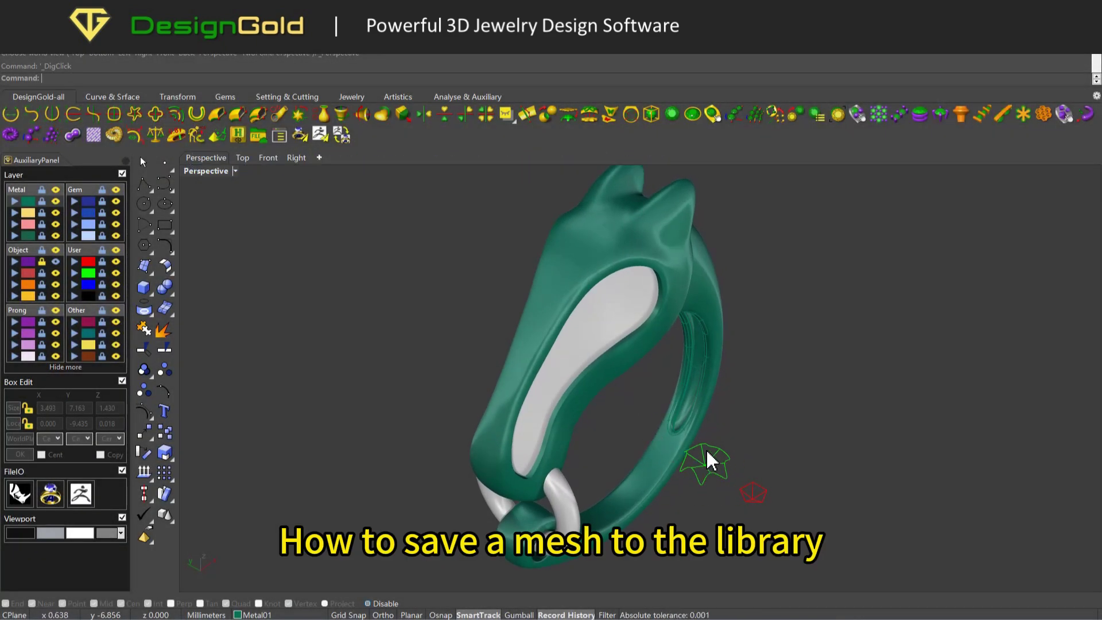
Start a Pave 3D net on the animal head's white mesh inlay, using the green six-pointed star curves as base curves
{"action": "left_click", "coordinate": [615, 319]}
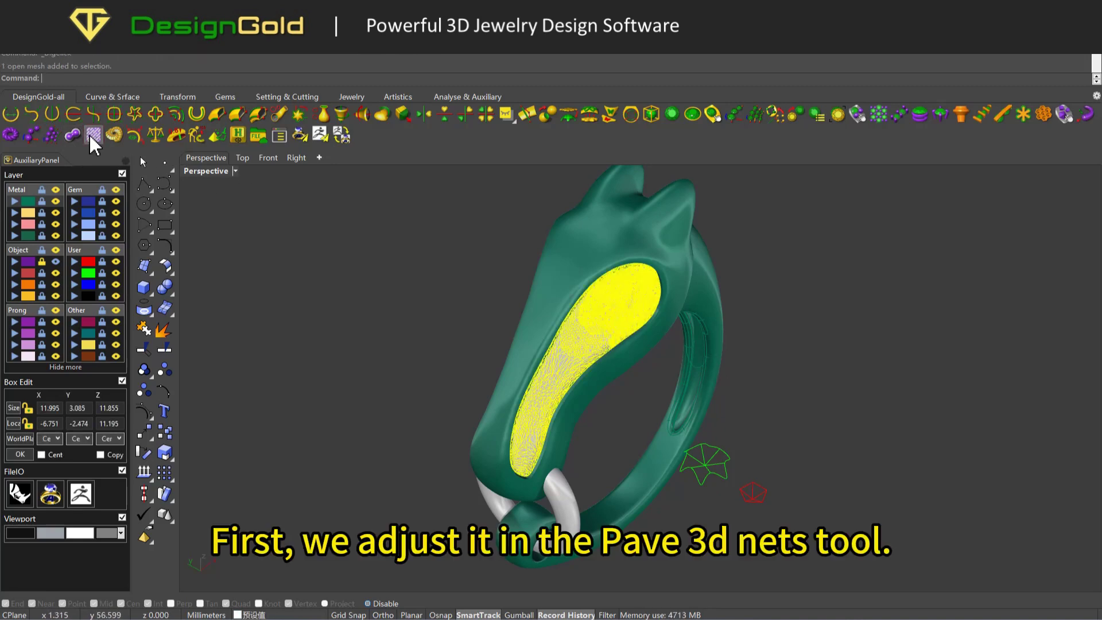
{"action": "left_click", "coordinate": [93, 135]}
{"action": "right_click_drag", "start_coordinate": [724, 325], "coordinate": [706, 448]}
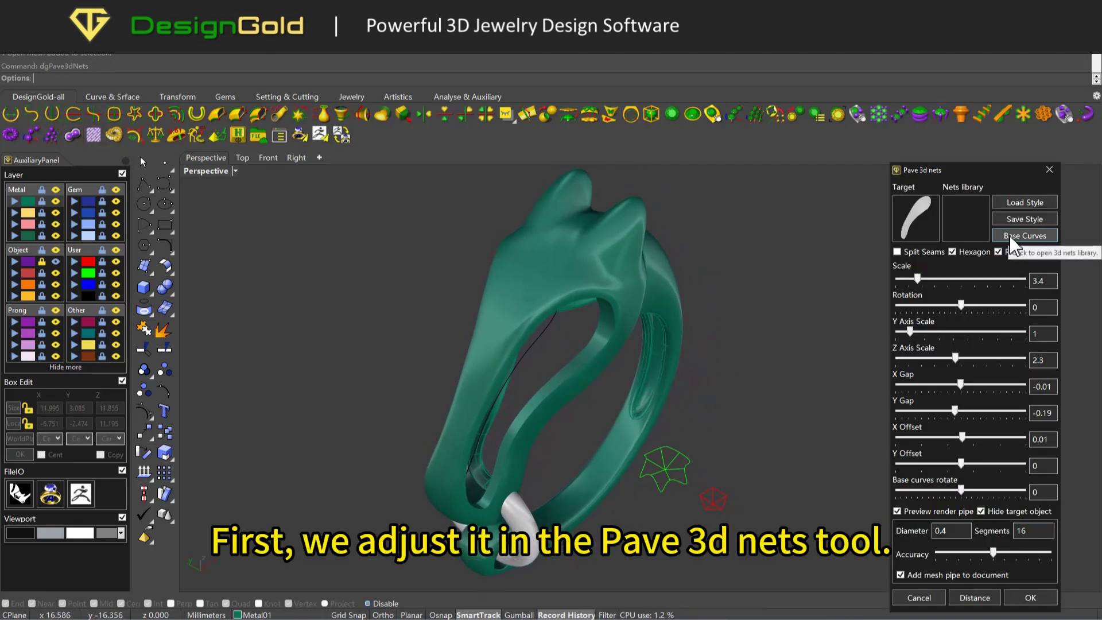
{"action": "left_click", "coordinate": [1014, 236]}
{"action": "left_click_drag", "start_coordinate": [630, 497], "coordinate": [697, 435]}
{"action": "scroll", "coordinate": [580, 401], "scroll_direction": "up", "scroll_amount": 5}
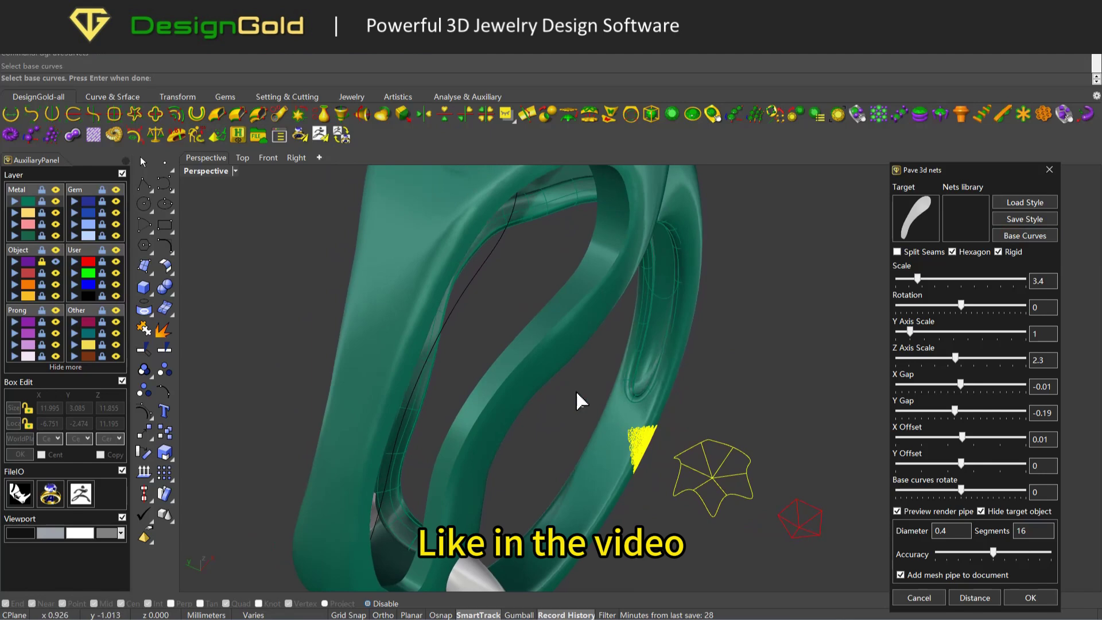
{"action": "right_click", "coordinate": [728, 464]}
{"action": "scroll", "coordinate": [689, 461], "scroll_direction": "up", "scroll_amount": 3}
{"action": "scroll", "coordinate": [689, 461], "scroll_direction": "down", "scroll_amount": 5}
{"action": "right_click_drag", "start_coordinate": [689, 462], "coordinate": [652, 393]}
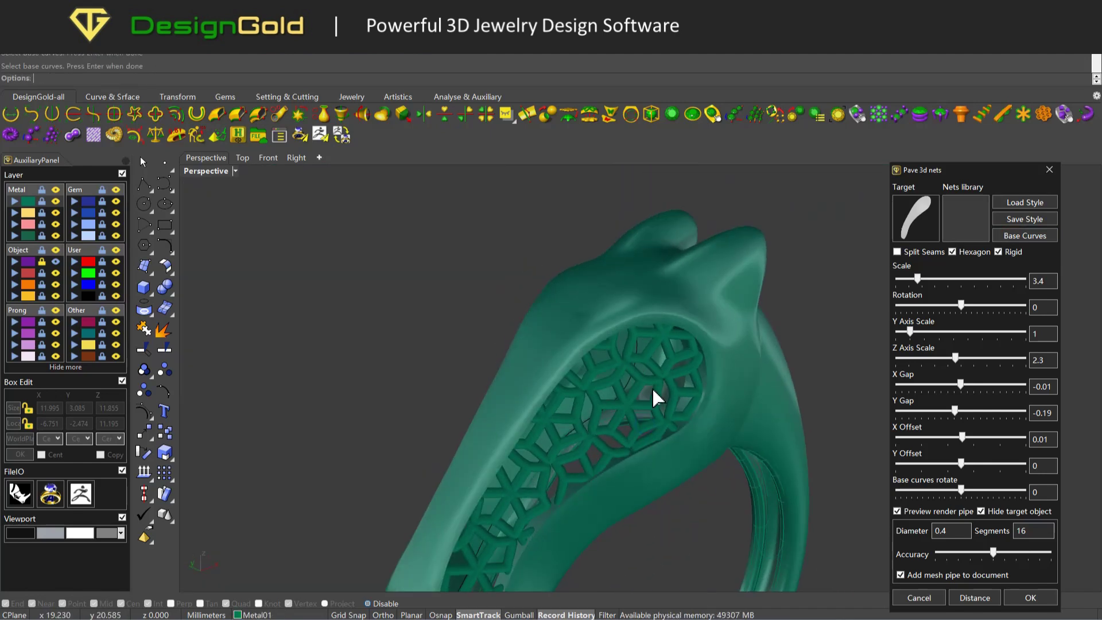
Adjust the star net on the head inlay to scale 3.2, rotation -34.8 and Z axis scale 3.1
{"action": "scroll", "coordinate": [651, 377], "scroll_direction": "up", "scroll_amount": 3}
{"action": "left_click_drag", "start_coordinate": [918, 278], "coordinate": [954, 305]}
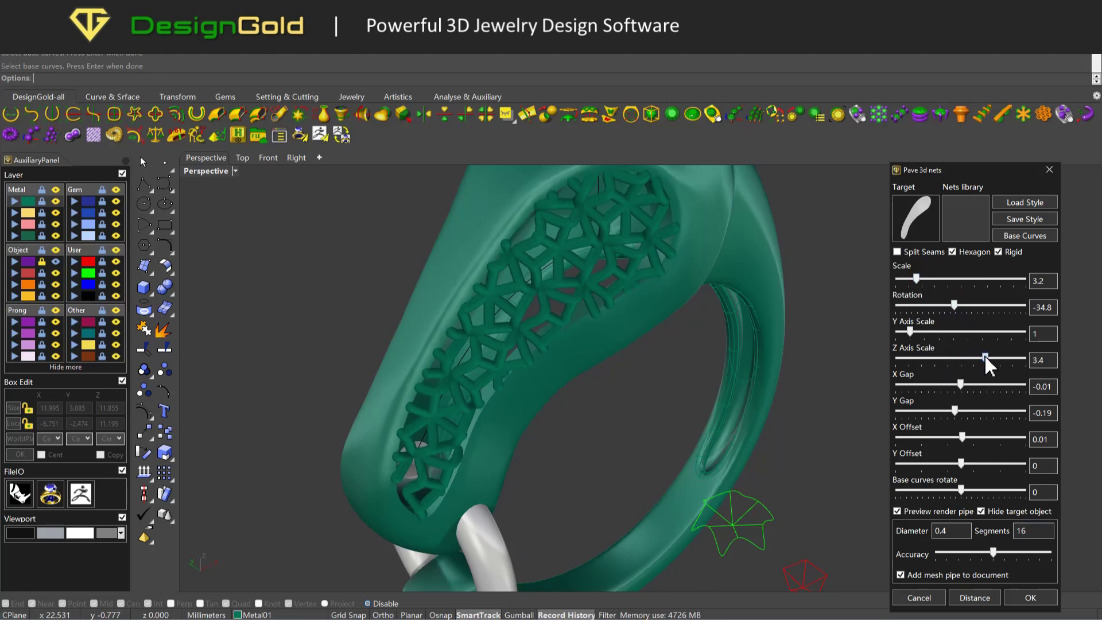
{"action": "right_click_drag", "start_coordinate": [804, 339], "coordinate": [202, 241]}
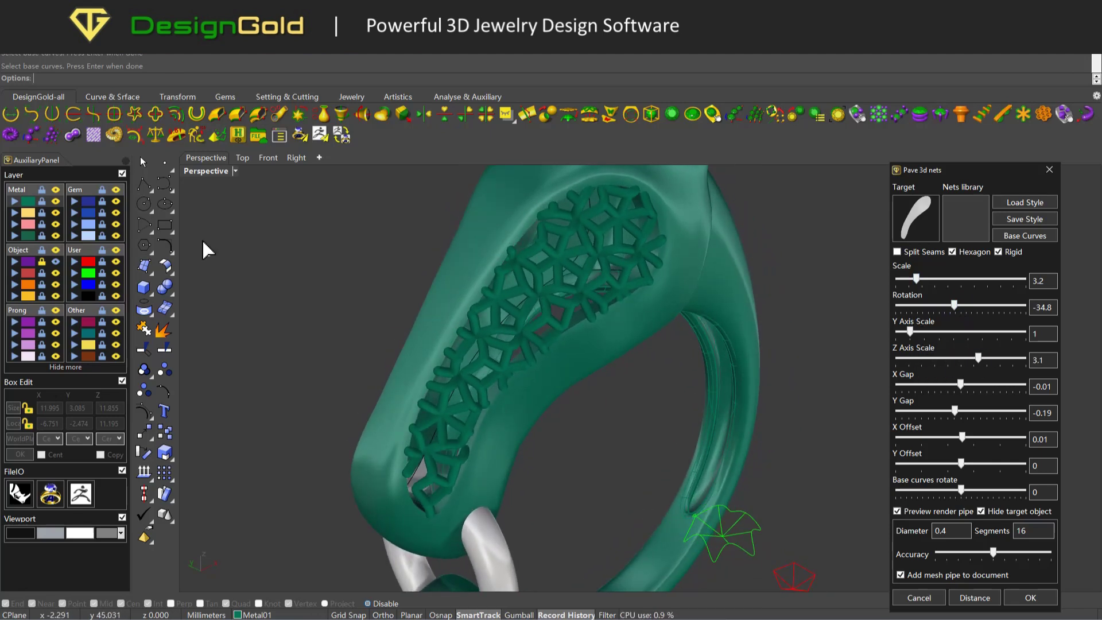
In the Top view, save the star pattern to the 3D nets library under the name A002
{"action": "left_click", "coordinate": [241, 162]}
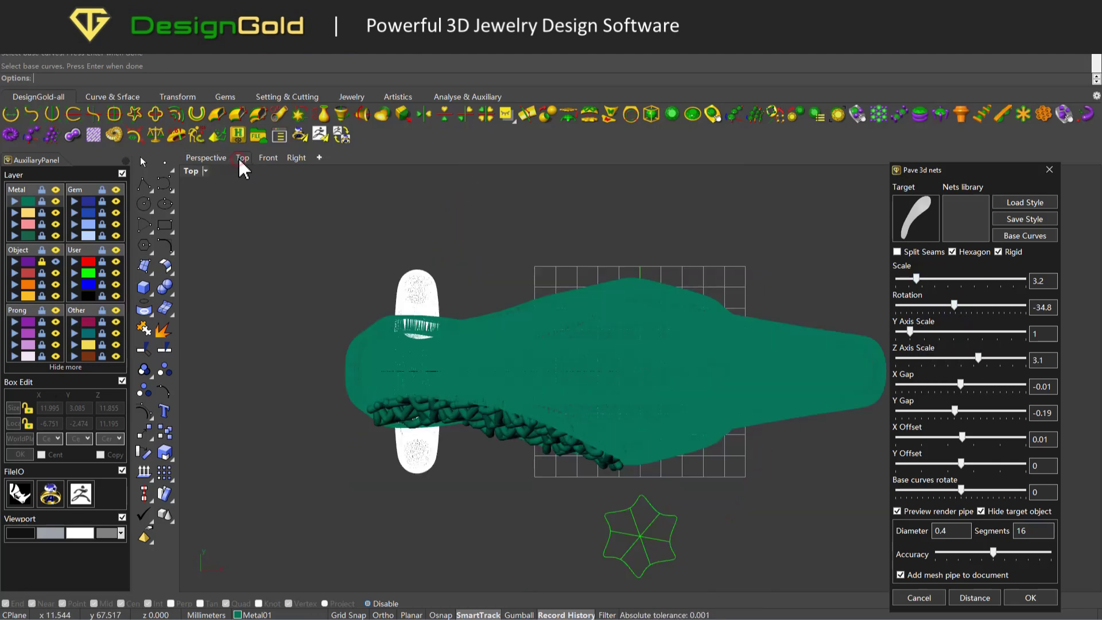
{"action": "left_click", "coordinate": [967, 220]}
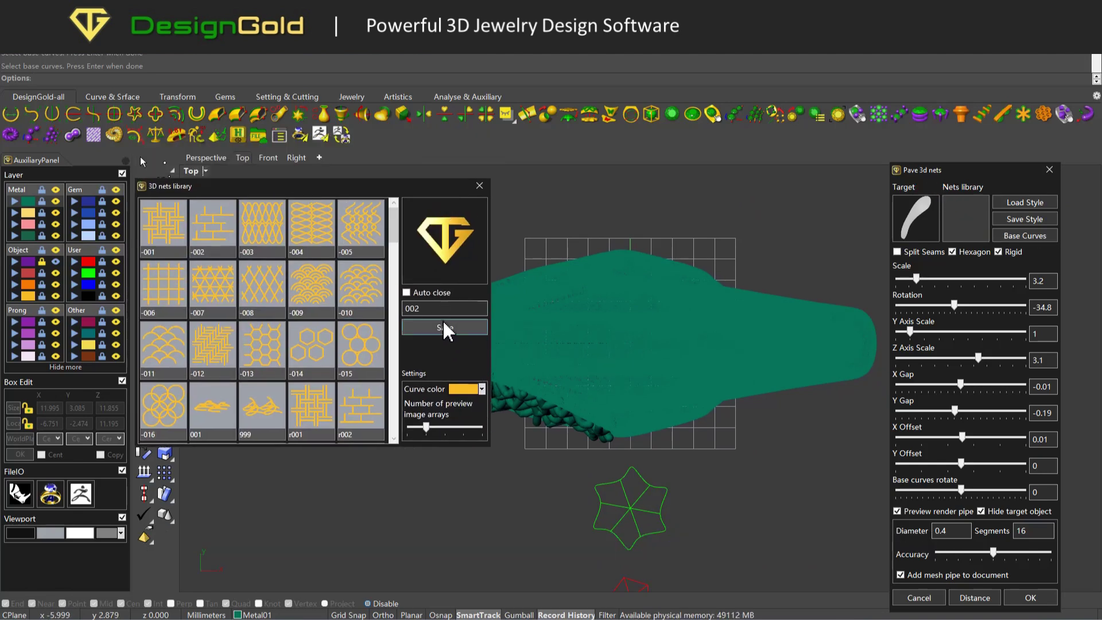
{"action": "left_click", "coordinate": [450, 246]}
{"action": "right_click_drag", "start_coordinate": [495, 357], "coordinate": [540, 338]}
{"action": "right_click_drag", "start_coordinate": [683, 460], "coordinate": [645, 402]}
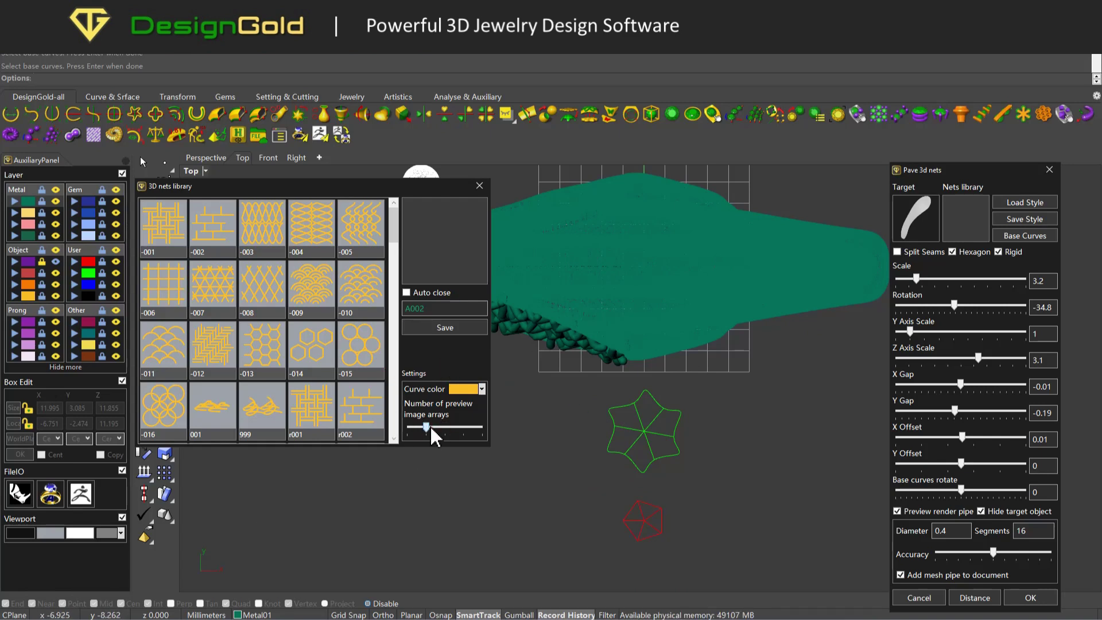
{"action": "left_click", "coordinate": [475, 340]}
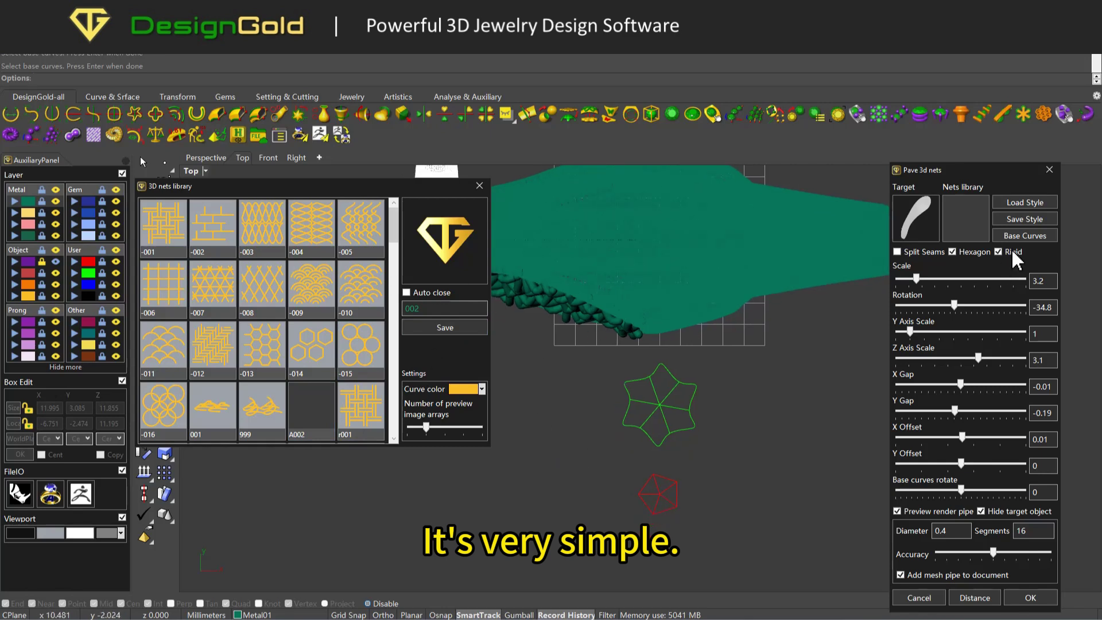
Replace the net's base curves with the red pentagon curves below the star
{"action": "left_click", "coordinate": [677, 488]}
{"action": "right_click", "coordinate": [721, 463]}
{"action": "right_click_drag", "start_coordinate": [618, 393], "coordinate": [638, 409]}
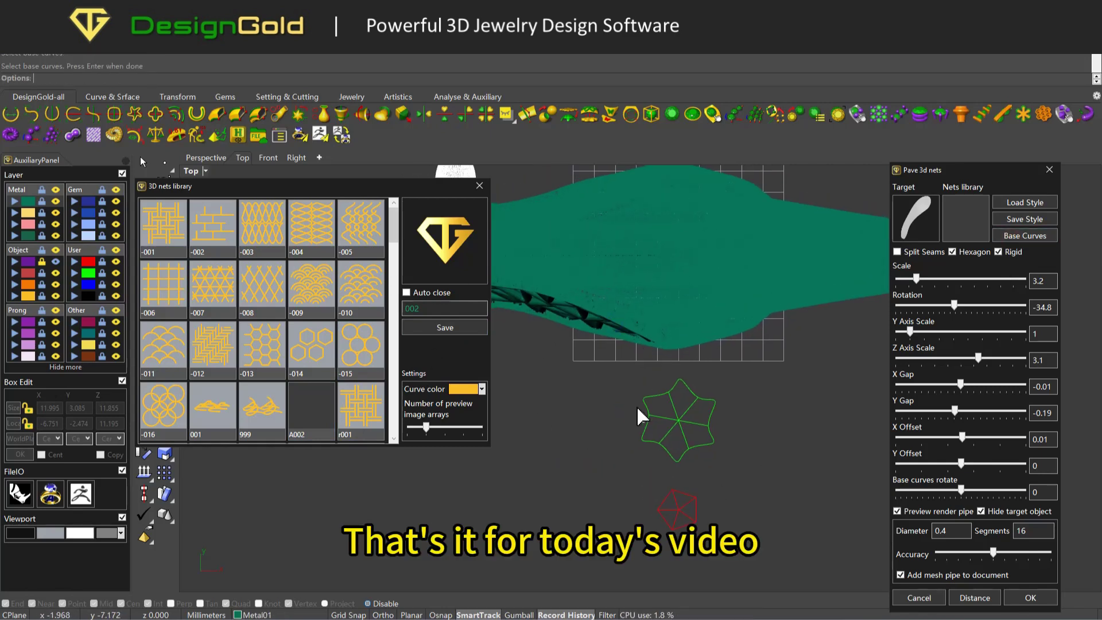